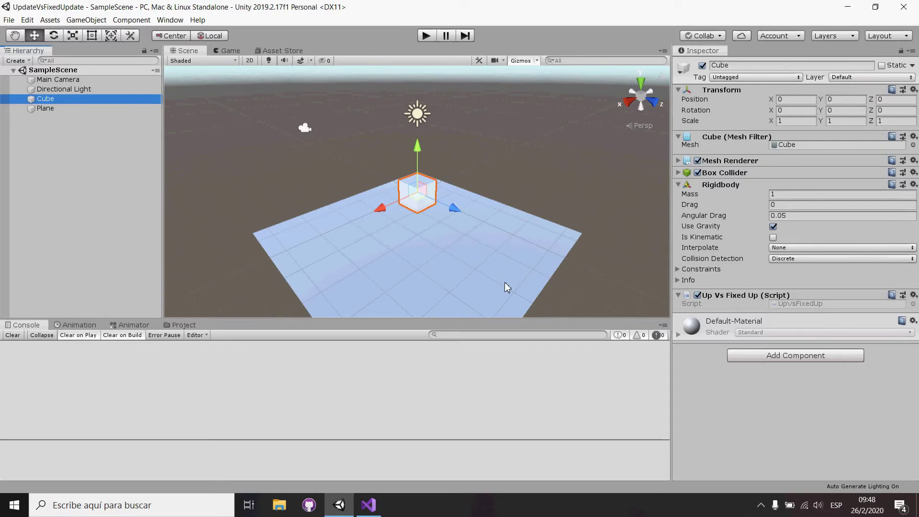
# Bring up UpVsFixedUp.cs in Visual Studio and highlight its Update method, which calls MensajeUp and volarCube
pyautogui.click(368, 507)
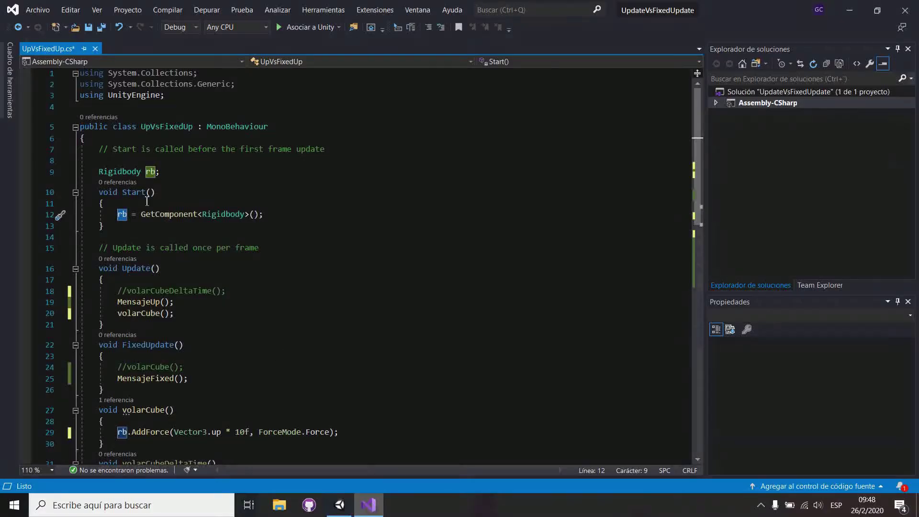
pyautogui.moveTo(99, 268); pyautogui.dragTo(135, 328)
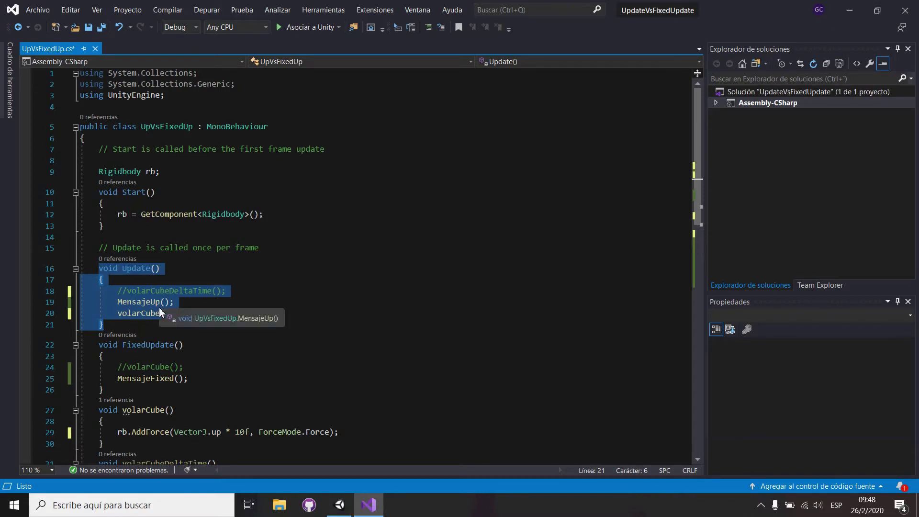
pyautogui.click(168, 290)
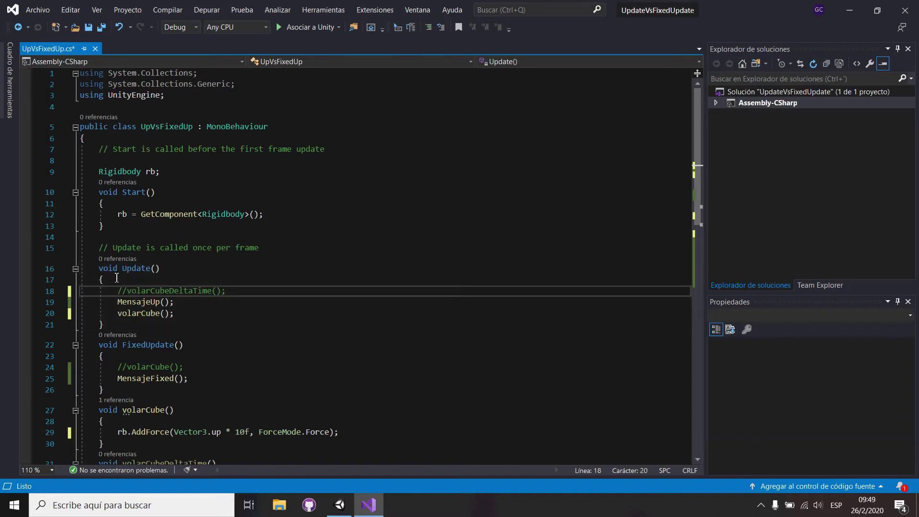
pyautogui.moveTo(99, 268); pyautogui.dragTo(132, 334)
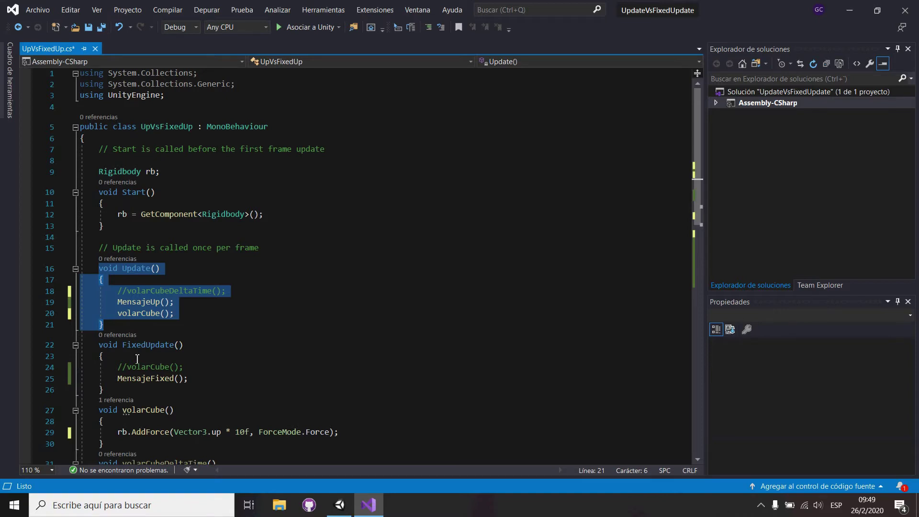
# Highlight the FixedUpdate method, which only calls MensajeFixed, and save the script
pyautogui.moveTo(98, 345); pyautogui.dragTo(121, 396)
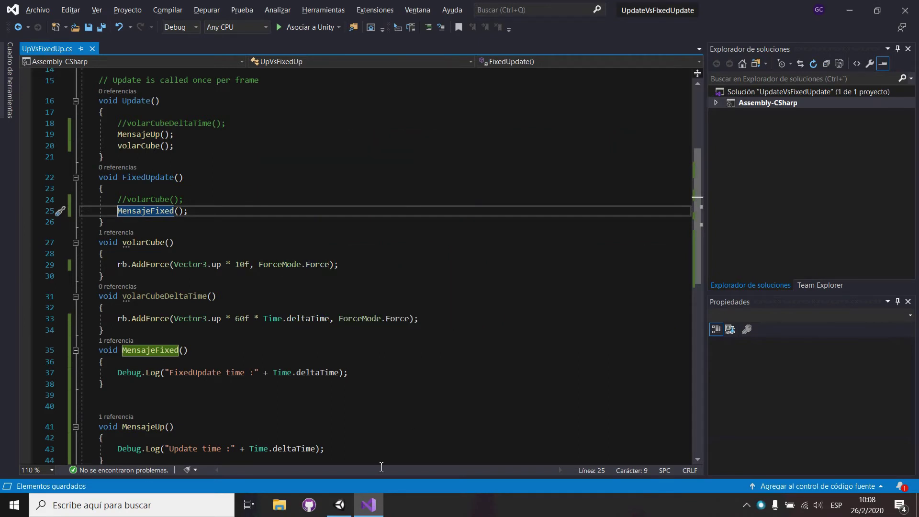
pyautogui.moveTo(342, 507)
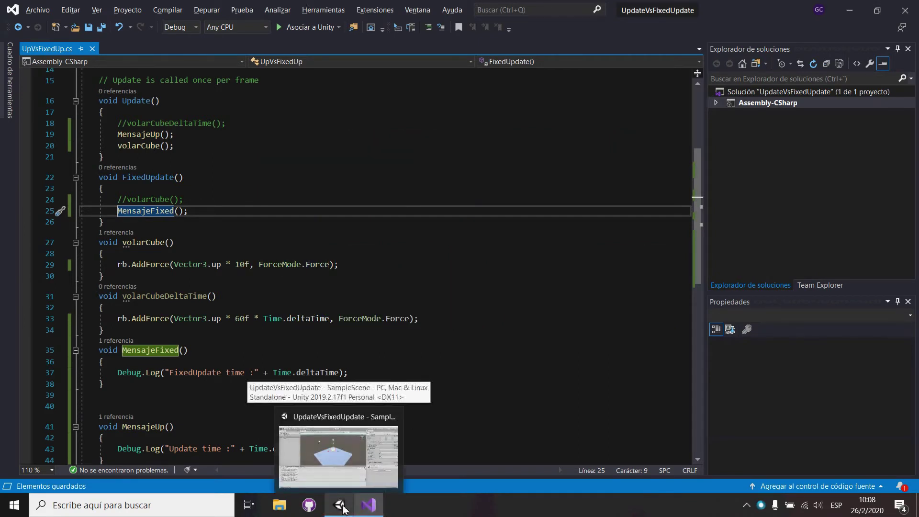
# In Unity, open Edit > Project Settings on the Time page, showing Fixed Timestep 0.02
pyautogui.click(343, 508)
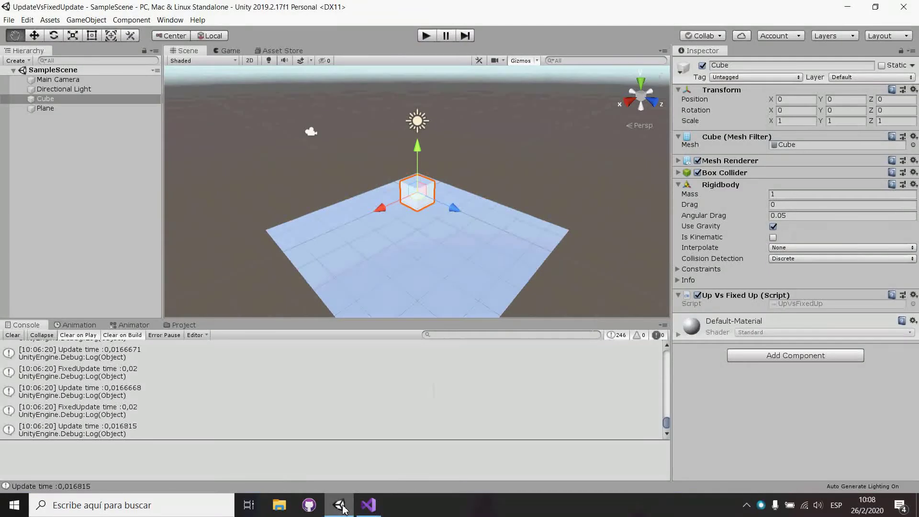
pyautogui.click(27, 19)
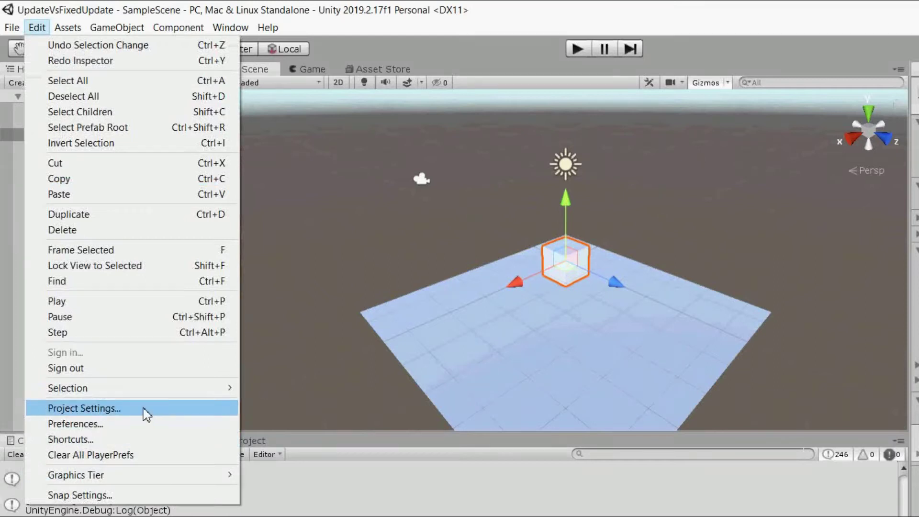
pyautogui.click(72, 301)
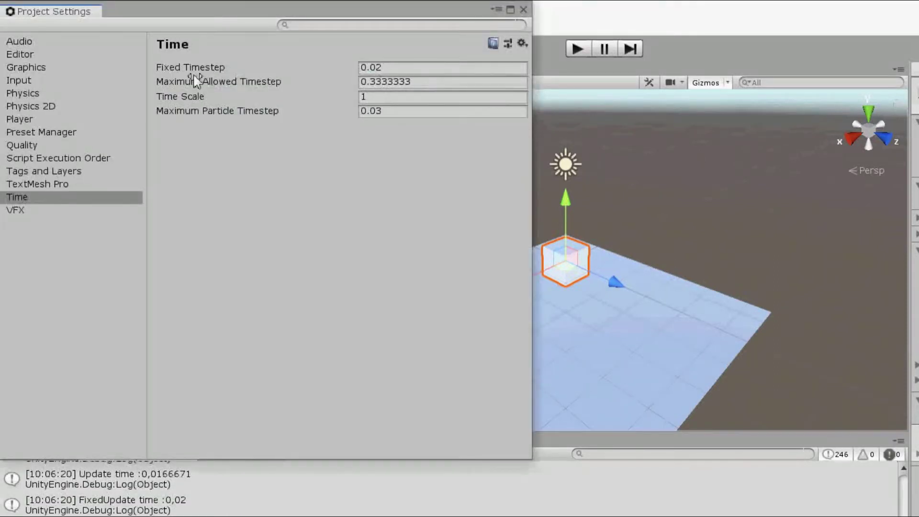
pyautogui.click(16, 198)
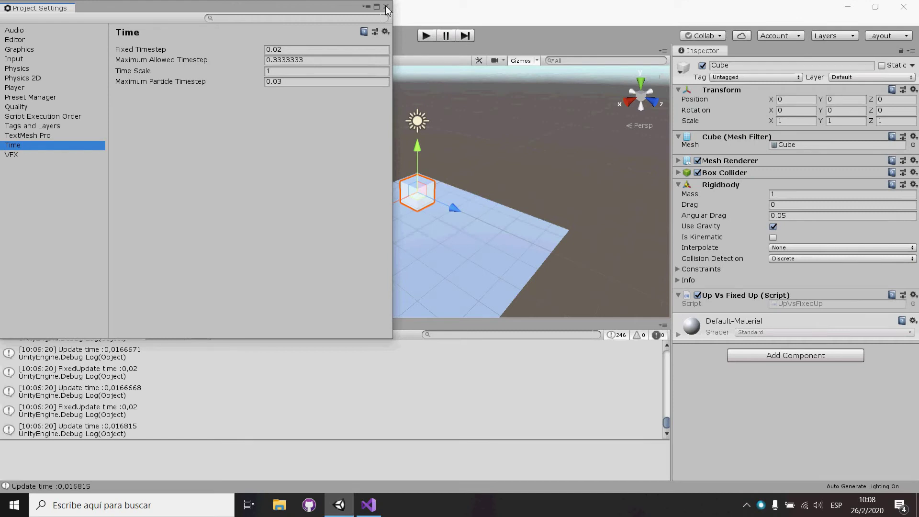
# Close Project Settings and view stack traces of a FixedUpdate message and the 0,0166668 and 0,016815 Update messages
pyautogui.click(387, 7)
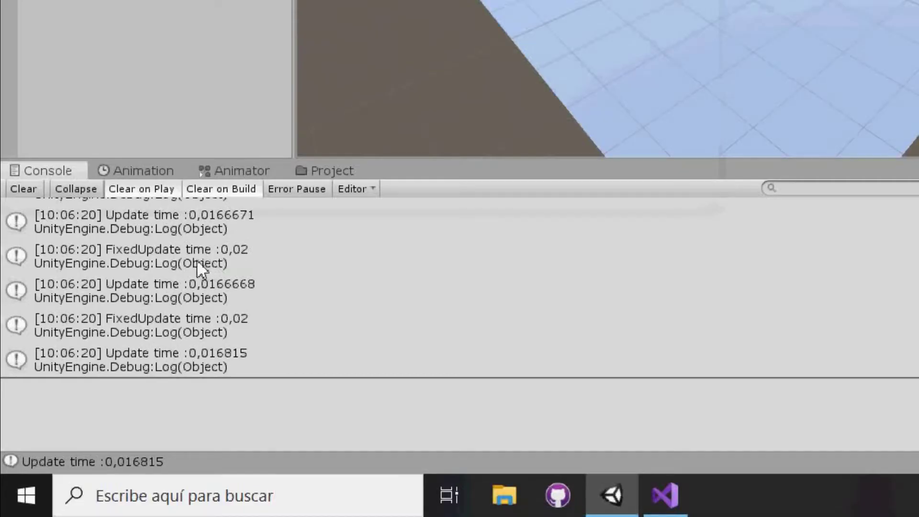
pyautogui.click(208, 265)
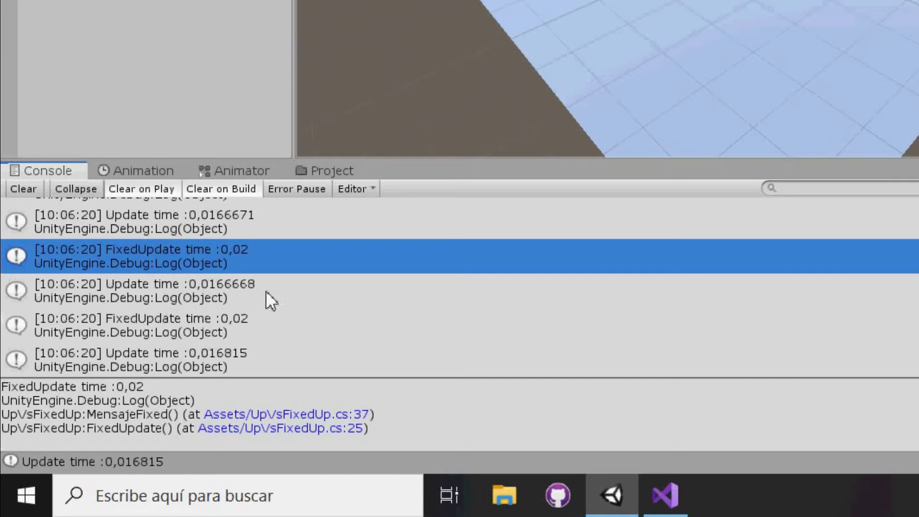
pyautogui.click(217, 293)
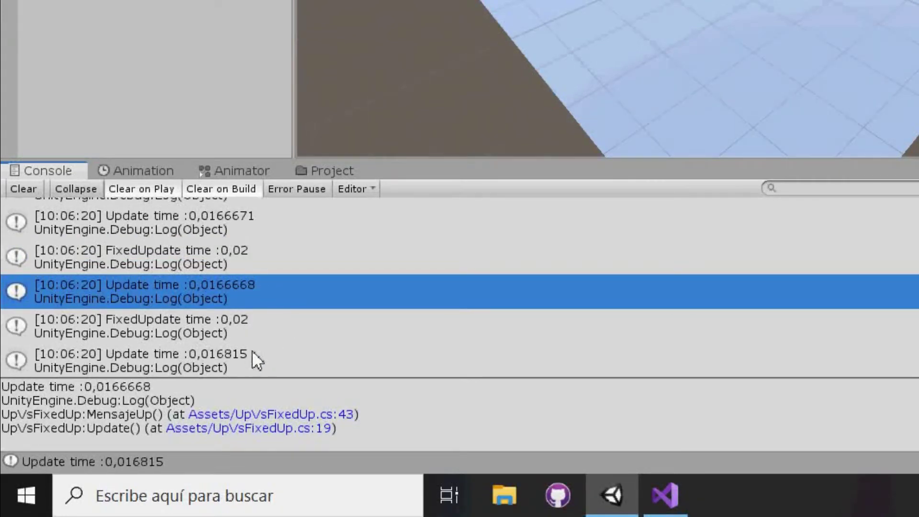
pyautogui.click(246, 361)
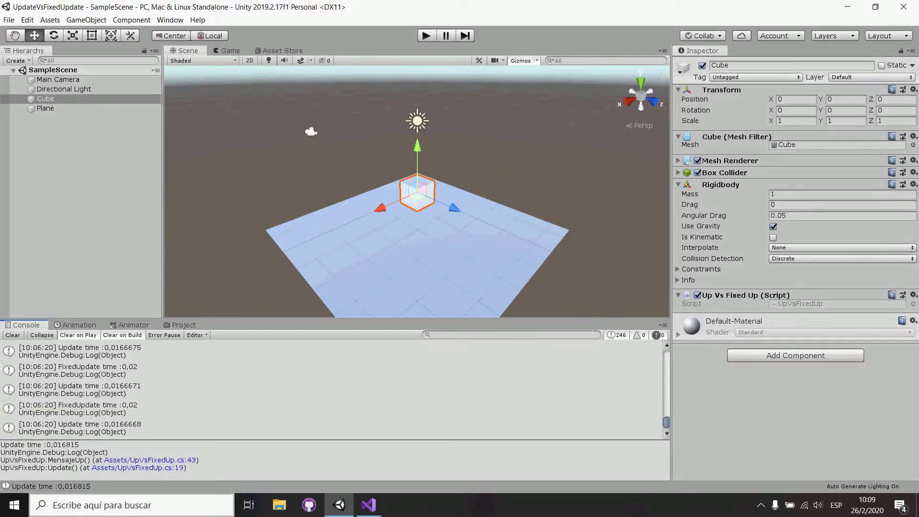
pyautogui.click(369, 505)
pyautogui.scroll(4, 262, 312)
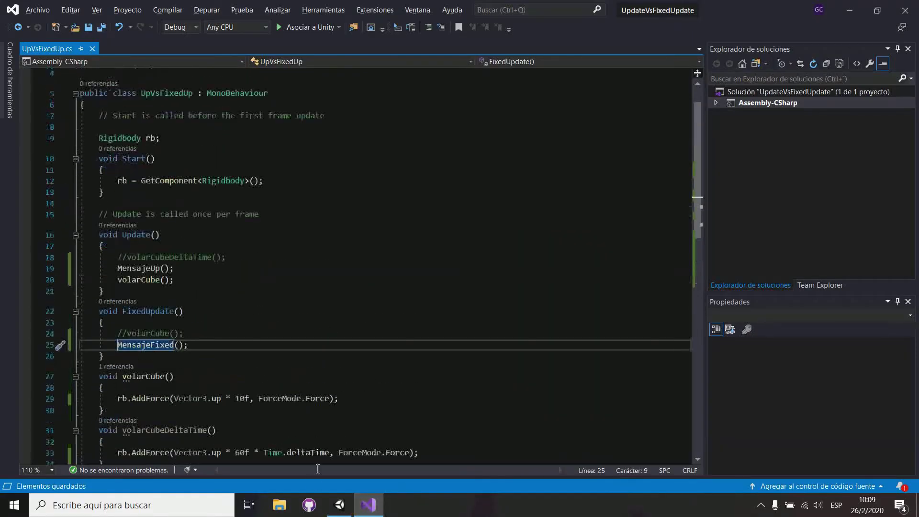
pyautogui.click(339, 506)
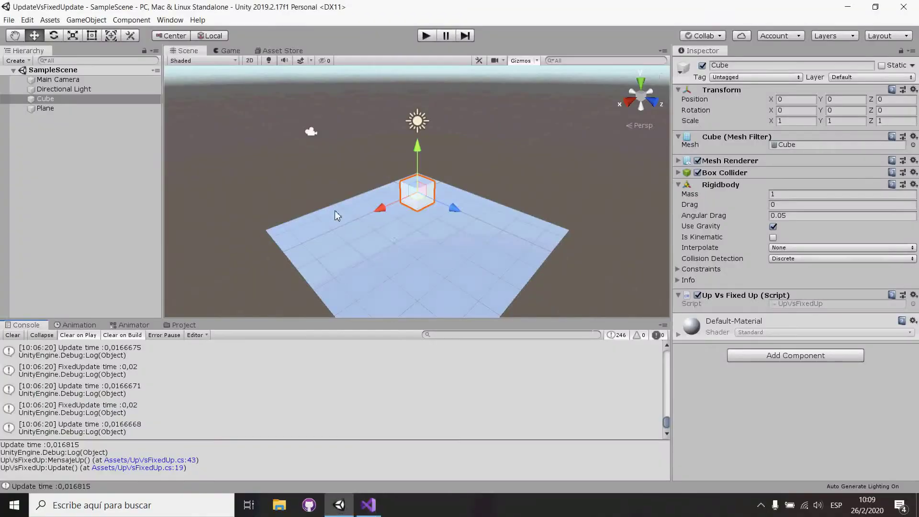
pyautogui.click(54, 108)
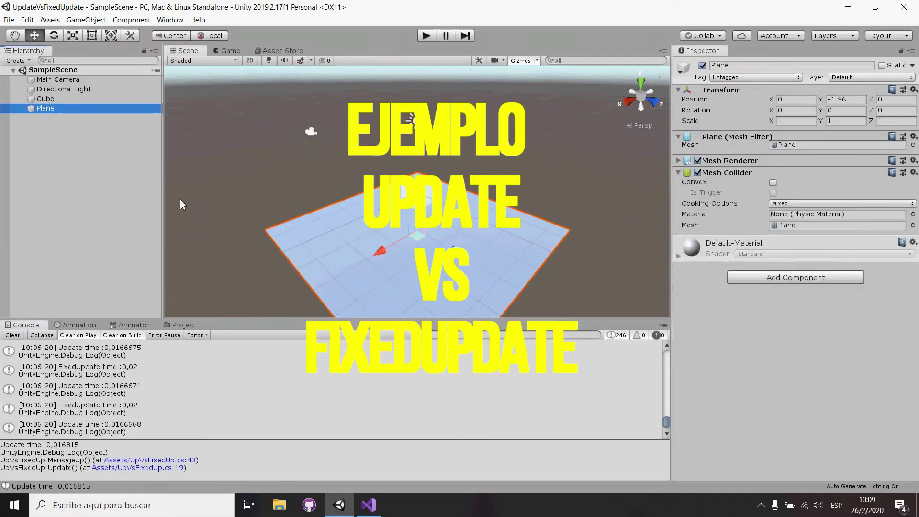
pyautogui.press('Up')
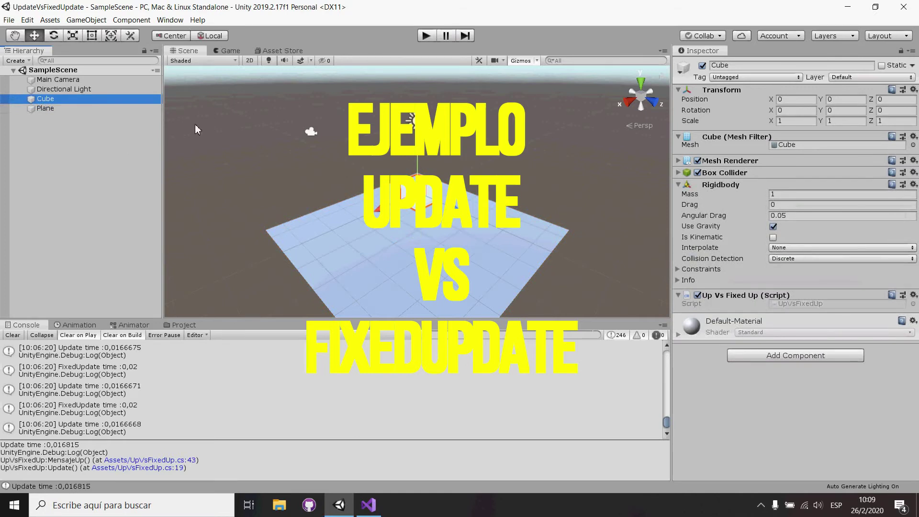
pyautogui.click(96, 109)
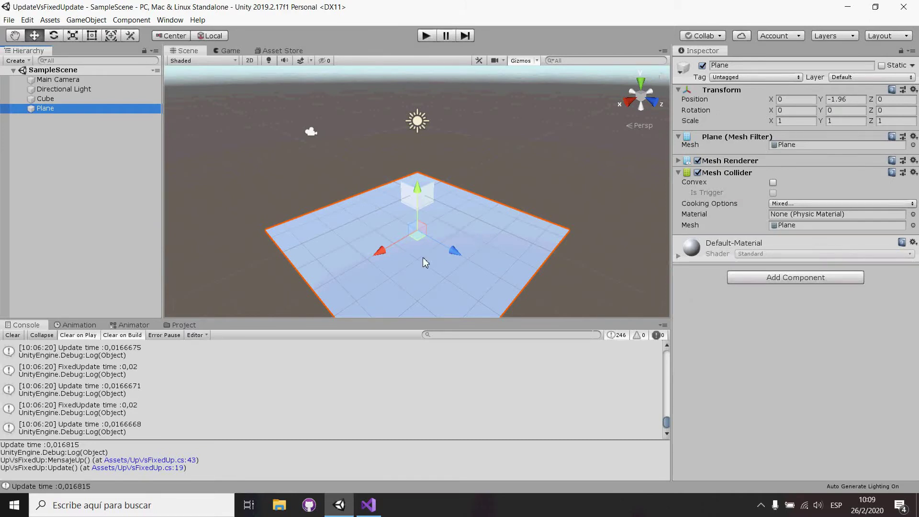
pyautogui.click(56, 100)
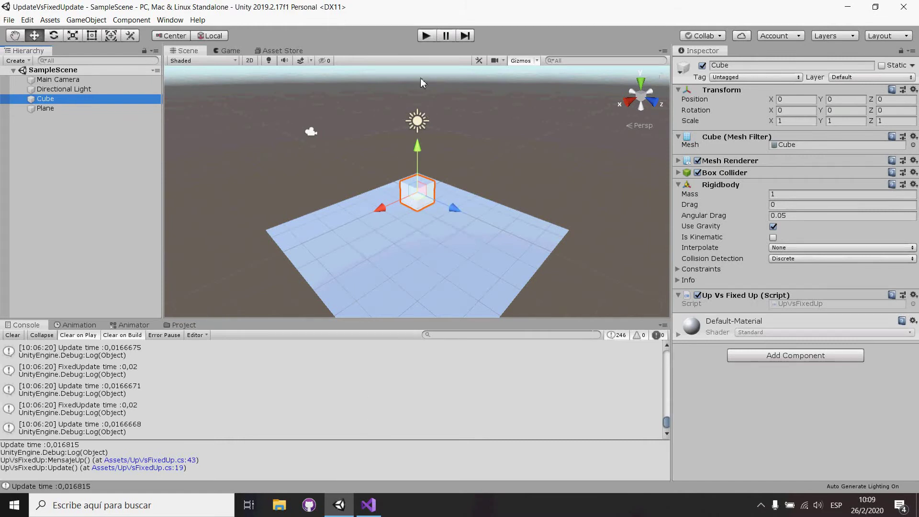
# Walk through the UpVsFixedUp class, highlighting the Rigidbody rb declaration and the GetComponent line
pyautogui.click(382, 505)
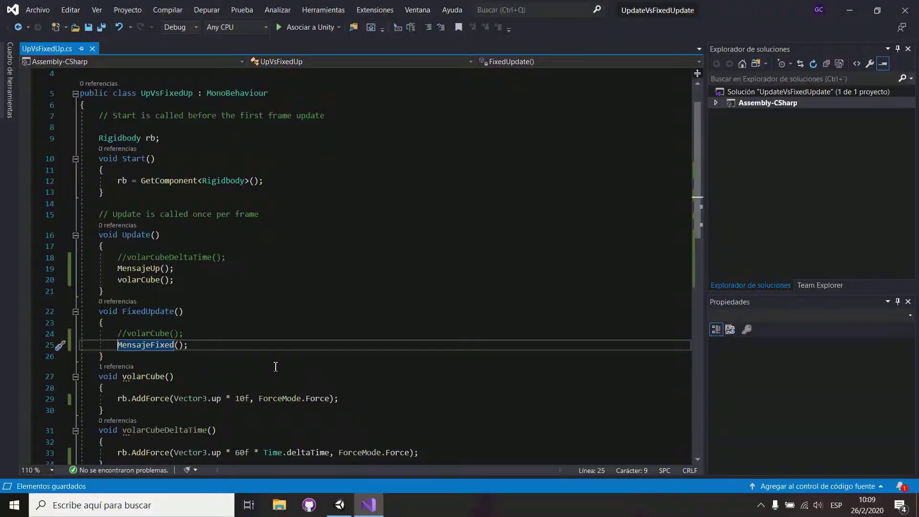
pyautogui.click(339, 507)
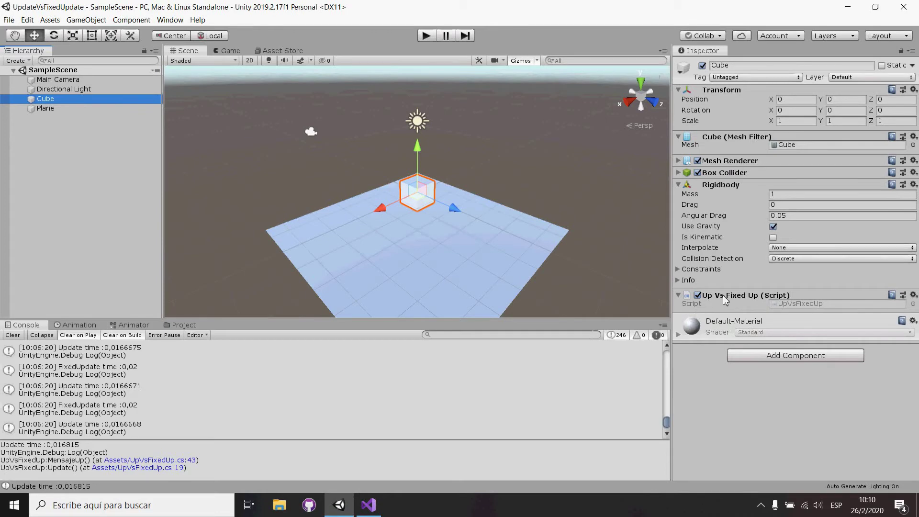
pyautogui.doubleClick(762, 302)
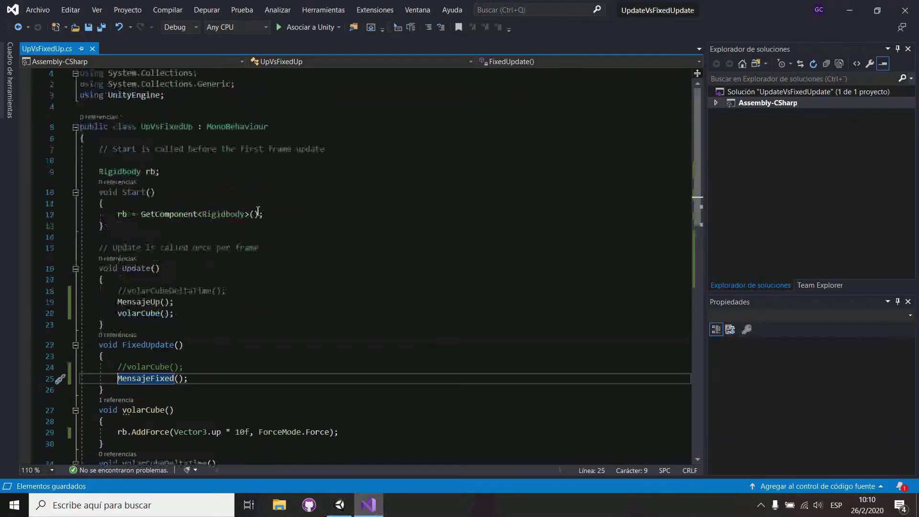
pyautogui.moveTo(141, 126); pyautogui.dragTo(277, 130)
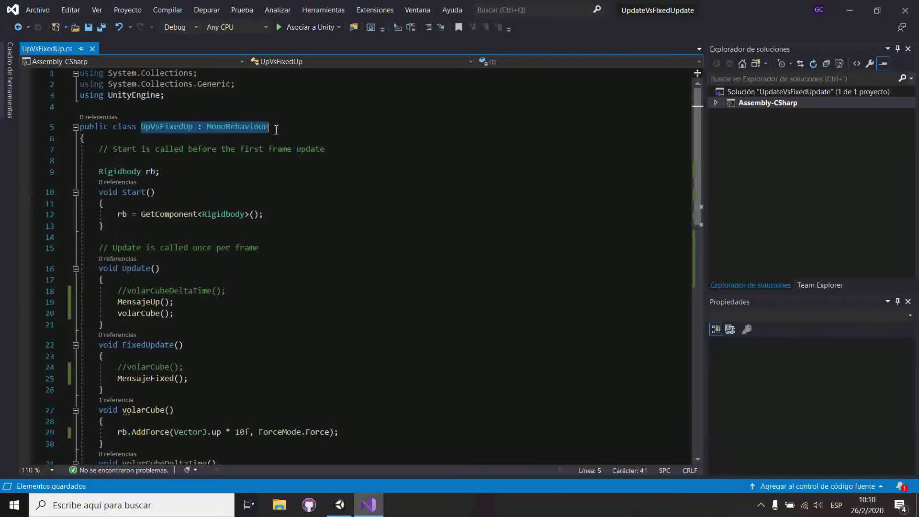
pyautogui.click(288, 141)
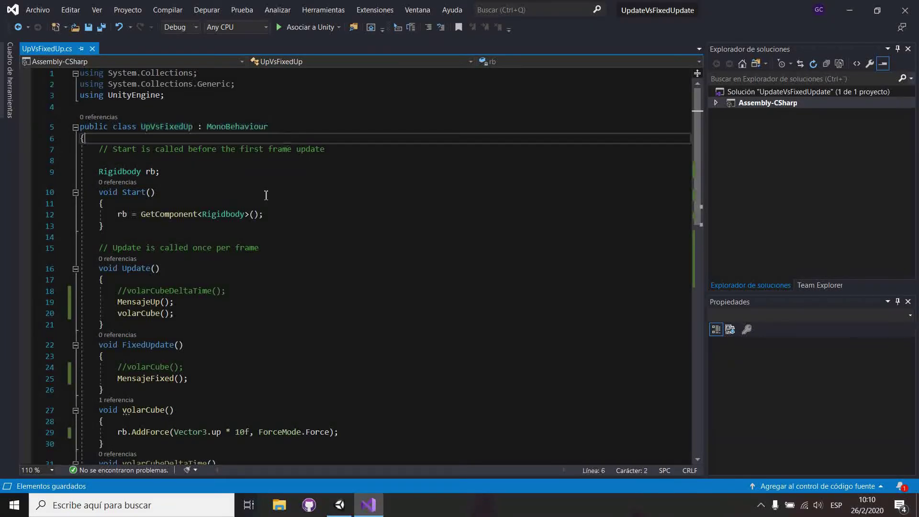
pyautogui.click(170, 214)
pyautogui.click(137, 269)
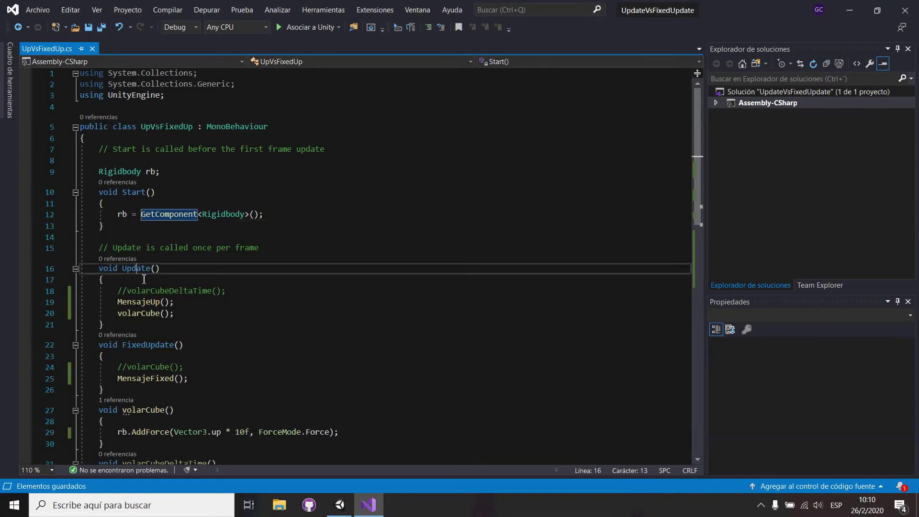
pyautogui.click(145, 354)
pyautogui.click(148, 206)
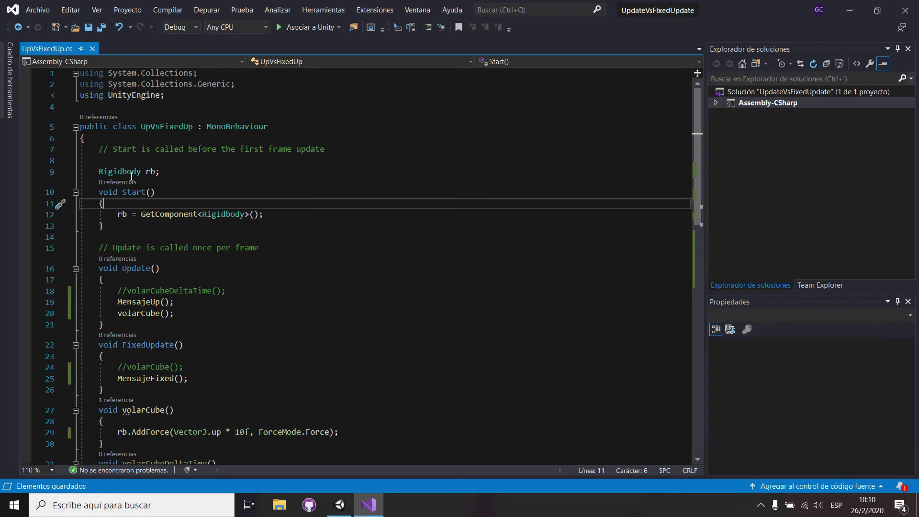
pyautogui.moveTo(100, 173); pyautogui.dragTo(161, 173)
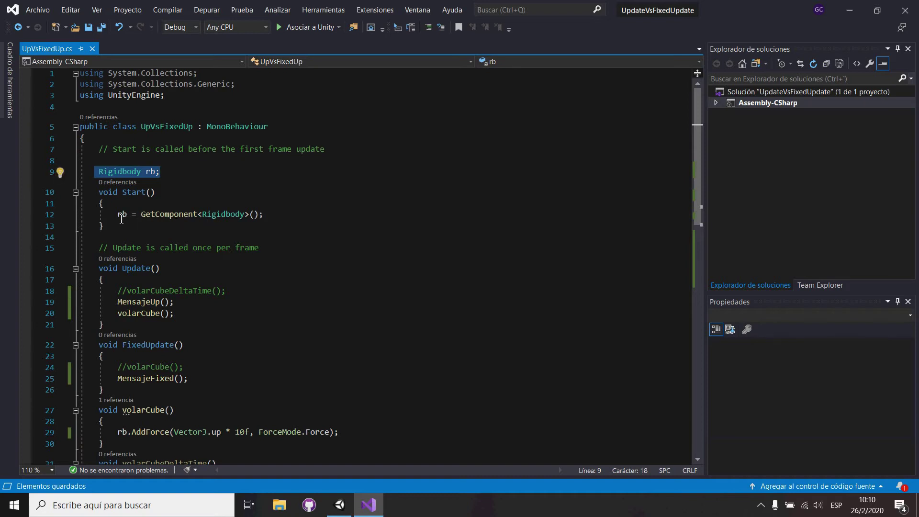
pyautogui.moveTo(118, 215); pyautogui.dragTo(289, 218)
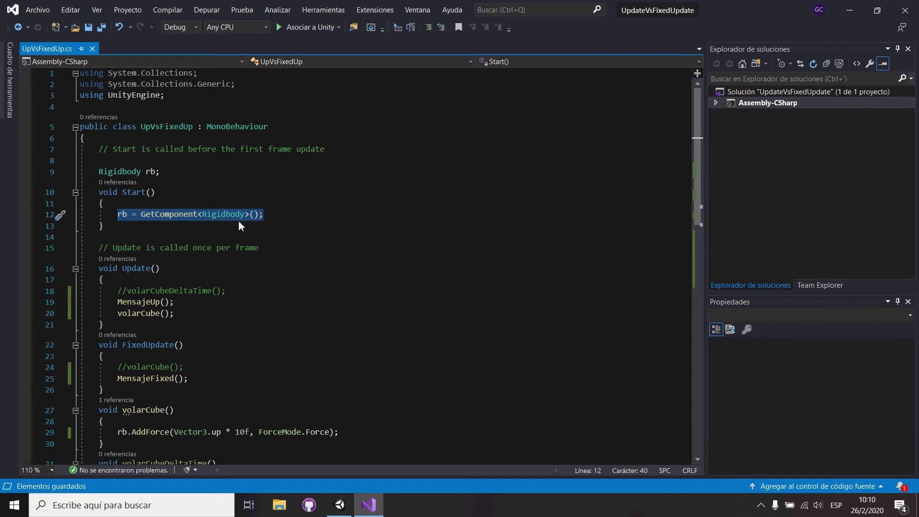
# Highlight the MensajeUp call inside the Update method
pyautogui.click(340, 505)
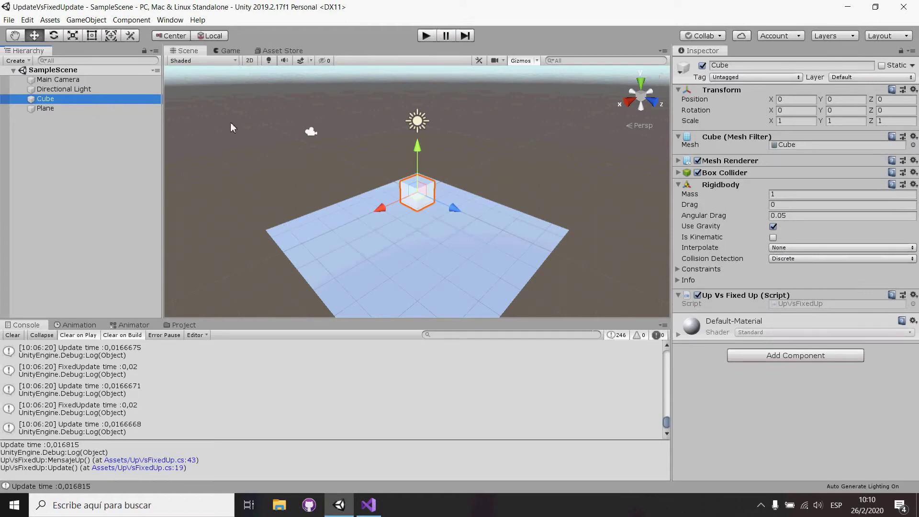
pyautogui.click(370, 507)
pyautogui.scroll(-1, 197, 354)
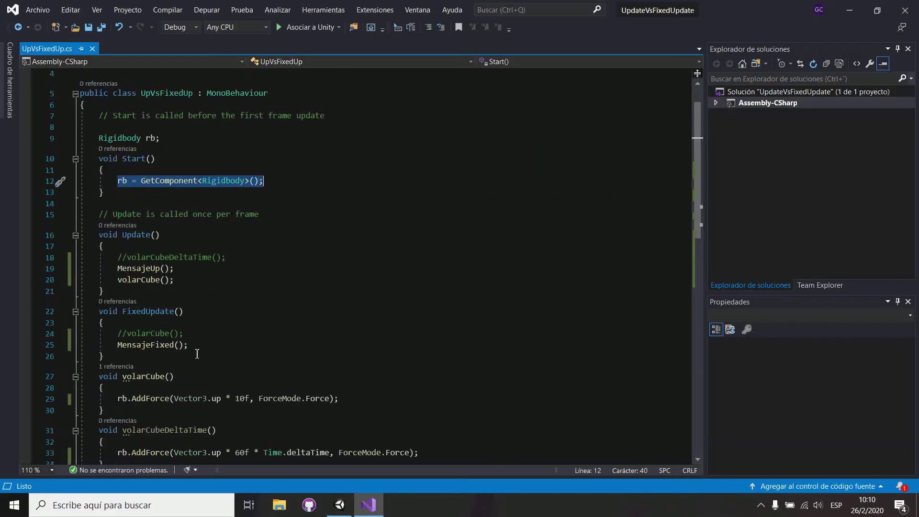
pyautogui.scroll(-1, 189, 322)
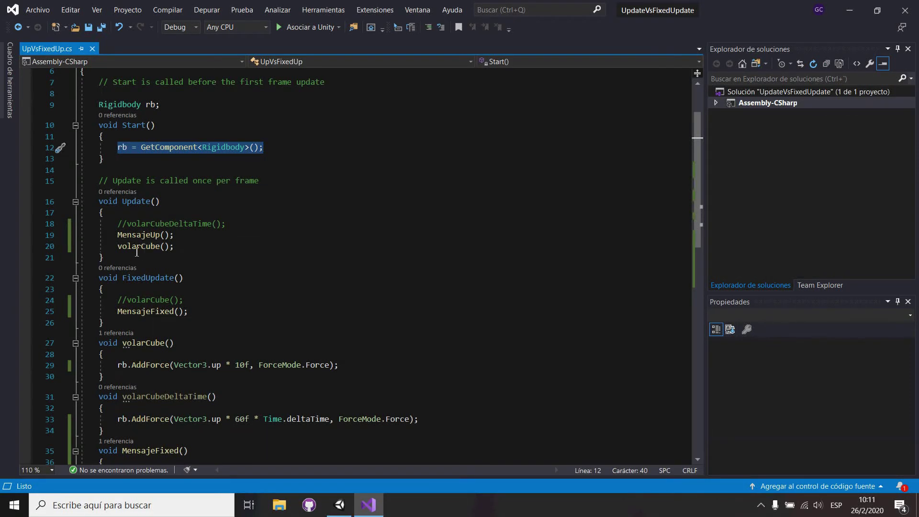
pyautogui.click(125, 237)
pyautogui.press('Home')
pyautogui.hotkey('shift', 'End')
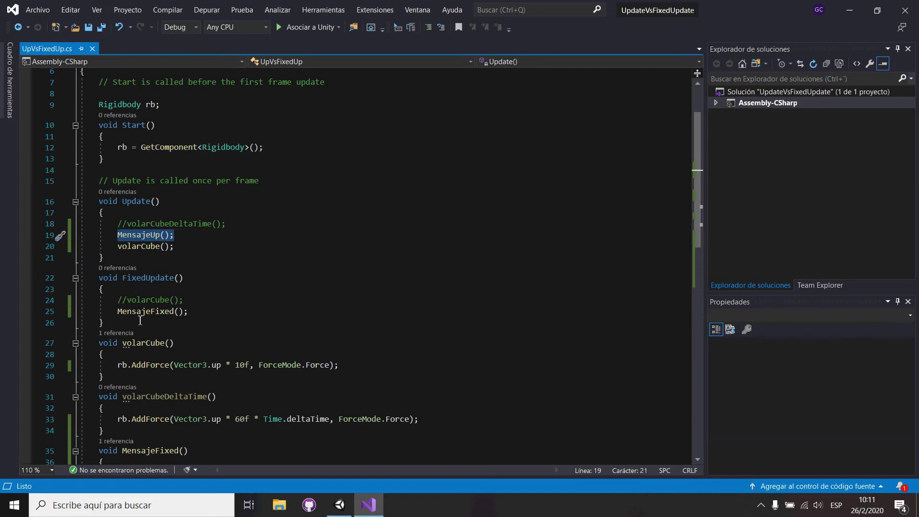
# Highlight the MensajeFixed call inside FixedUpdate and scroll further down the script
pyautogui.click(125, 312)
pyautogui.press('Home')
pyautogui.hotkey('shift', 'End')
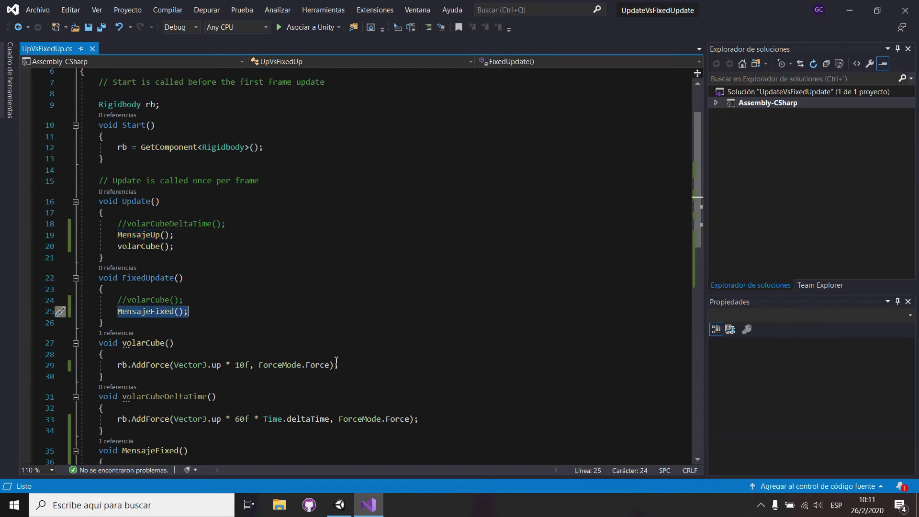
pyautogui.scroll(-1, 337, 361)
pyautogui.scroll(-2, 336, 362)
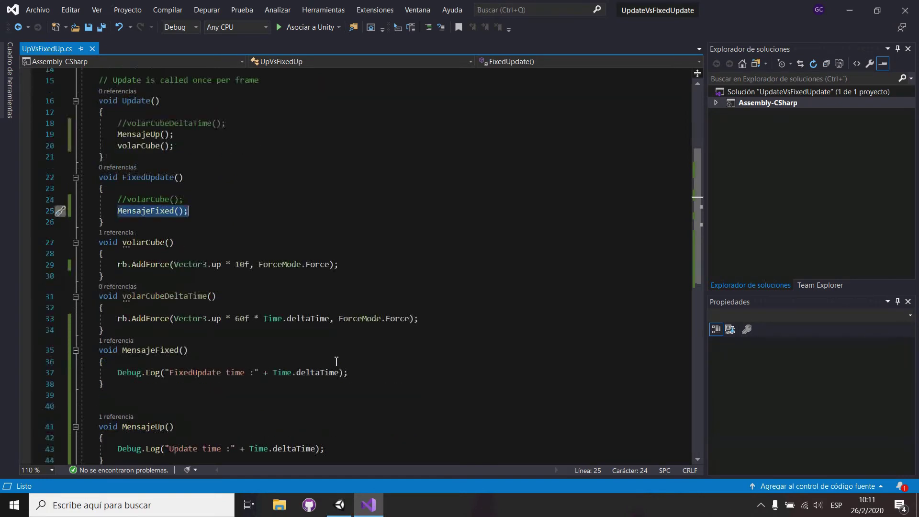
pyautogui.scroll(-1, 233, 398)
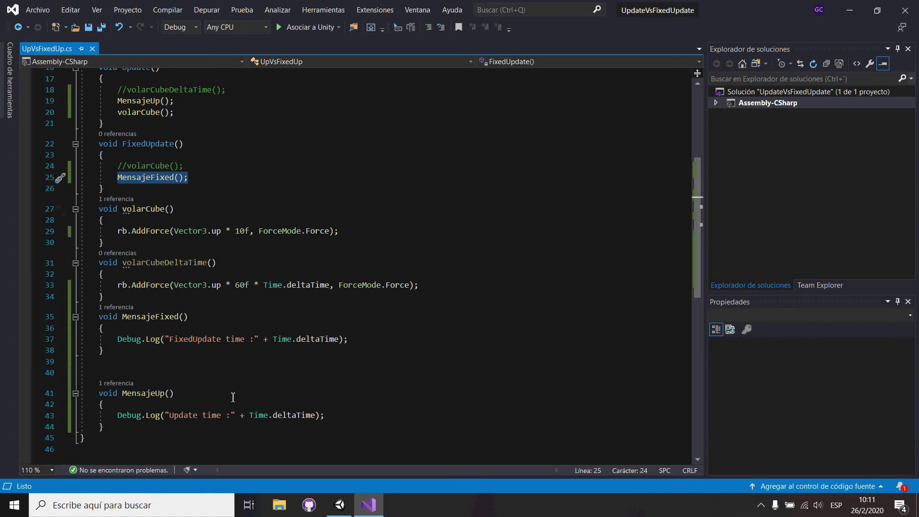
# Clear all entries from Unity's Console log, then return to the script
pyautogui.moveTo(366, 508)
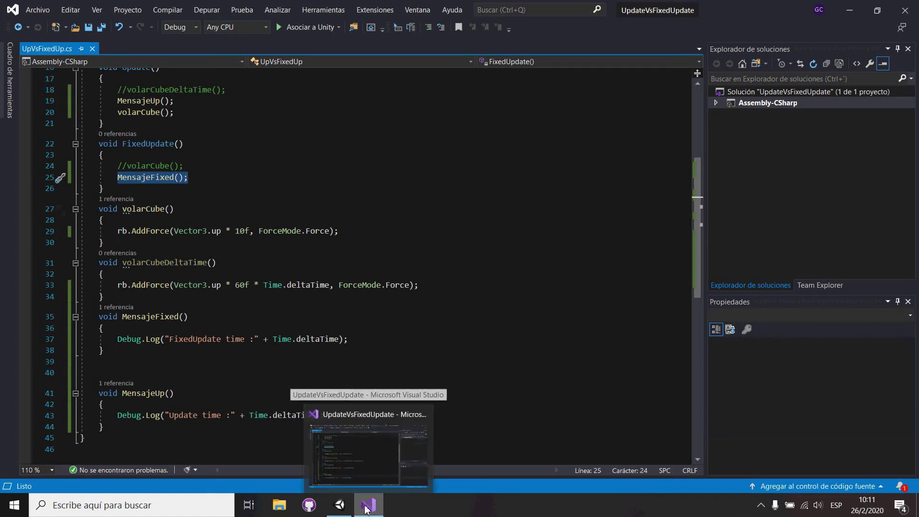
pyautogui.click(340, 505)
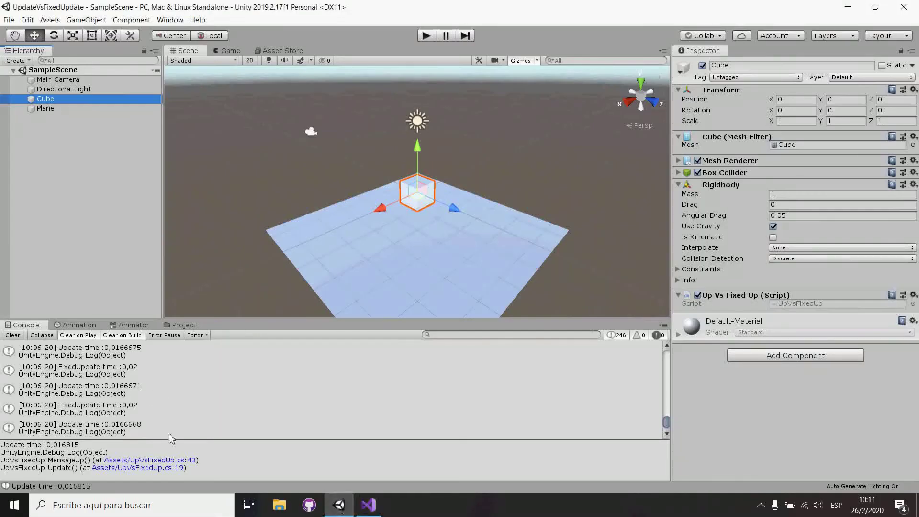
pyautogui.scroll(1, 130, 378)
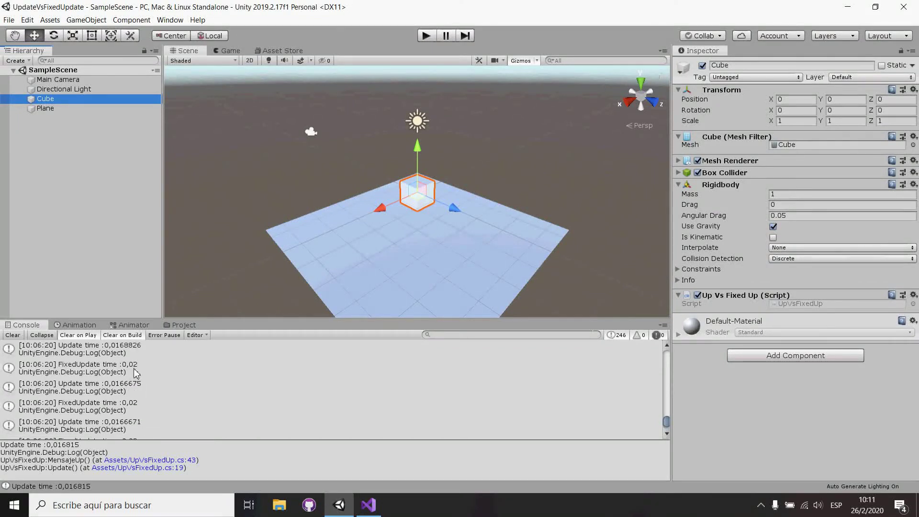
pyautogui.click(13, 335)
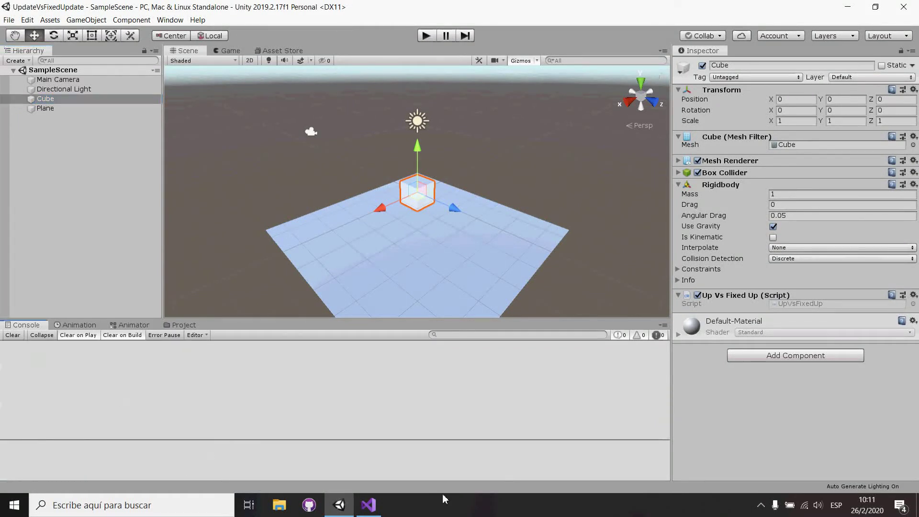
pyautogui.click(369, 506)
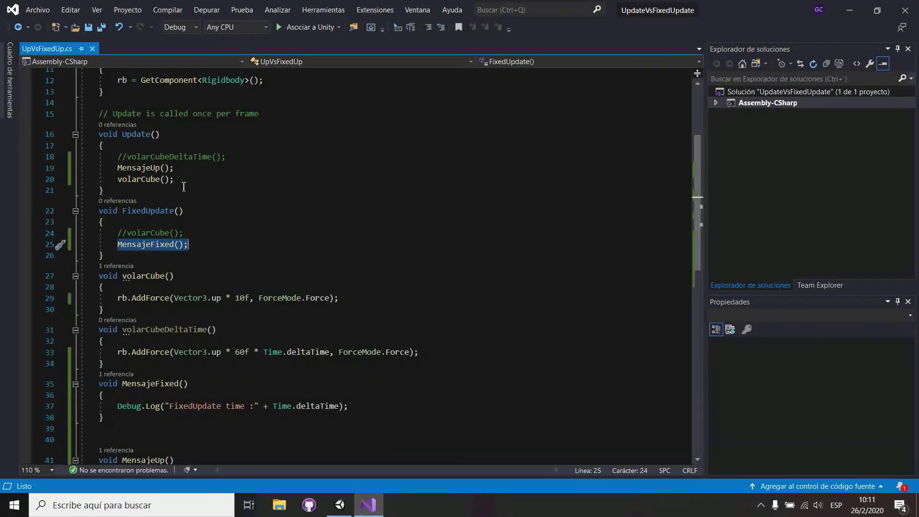
# Select the 10f upward force value in volarCube's rb.AddForce call
pyautogui.doubleClick(242, 298)
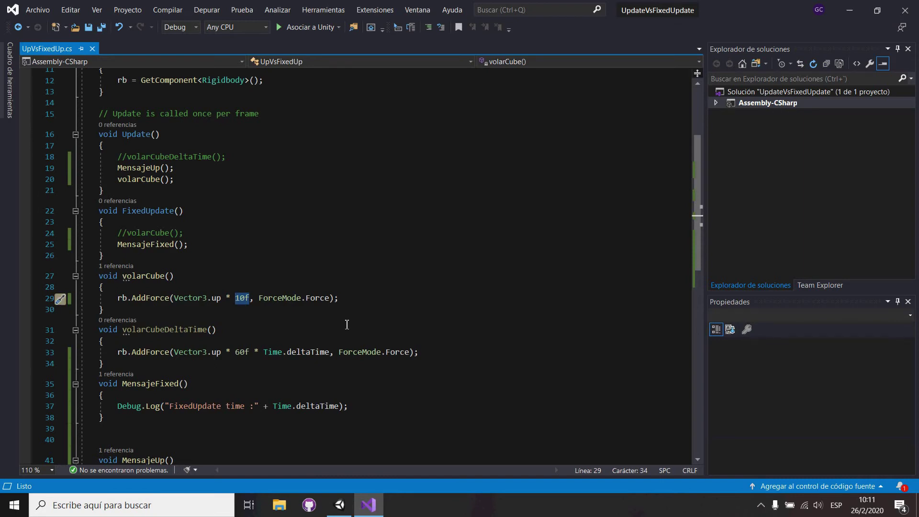
# Play the scene to watch the cube fly upward, then stop play mode
pyautogui.click(340, 505)
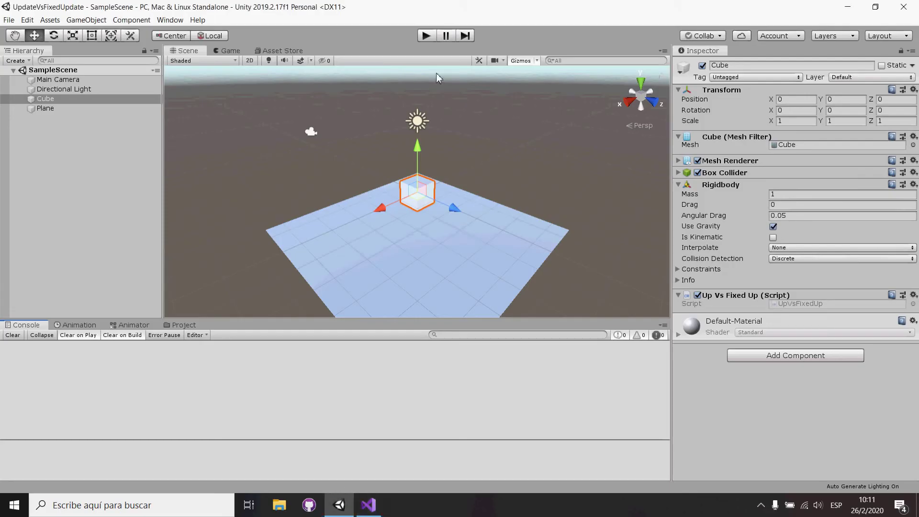
pyautogui.click(429, 38)
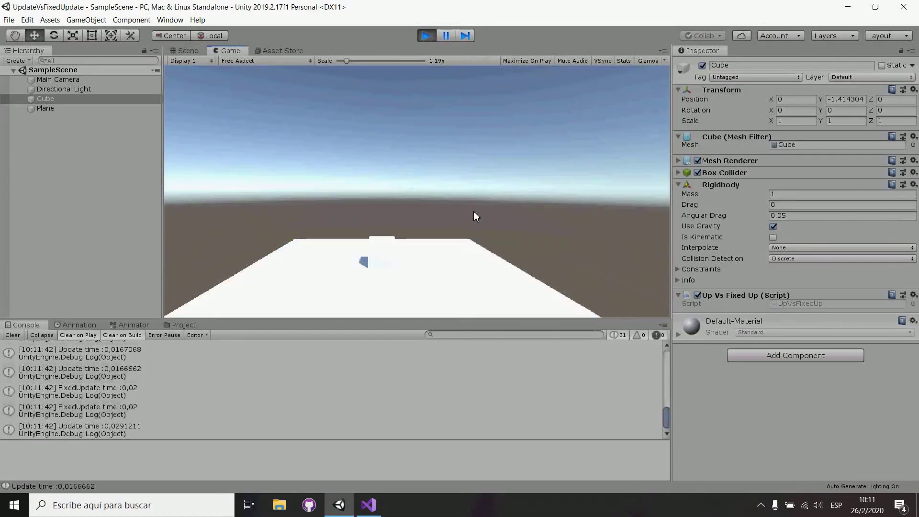
pyautogui.press('space')
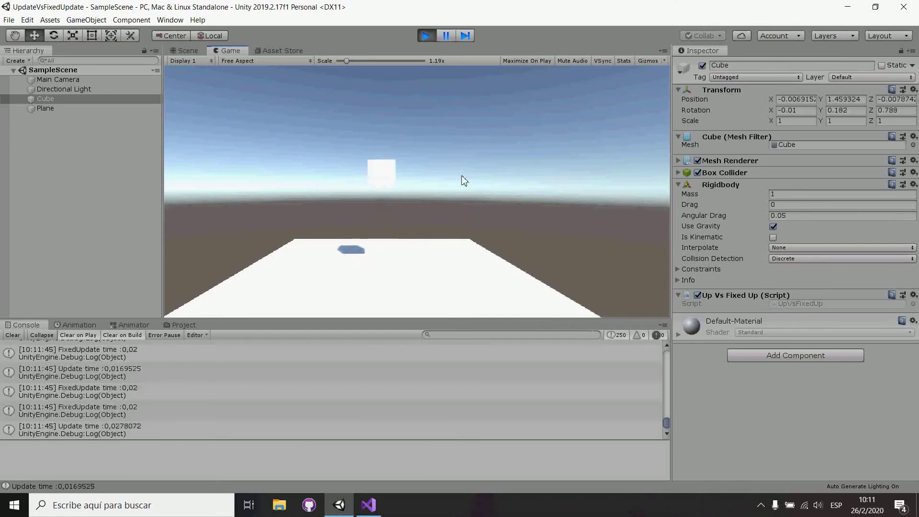
pyautogui.click(427, 42)
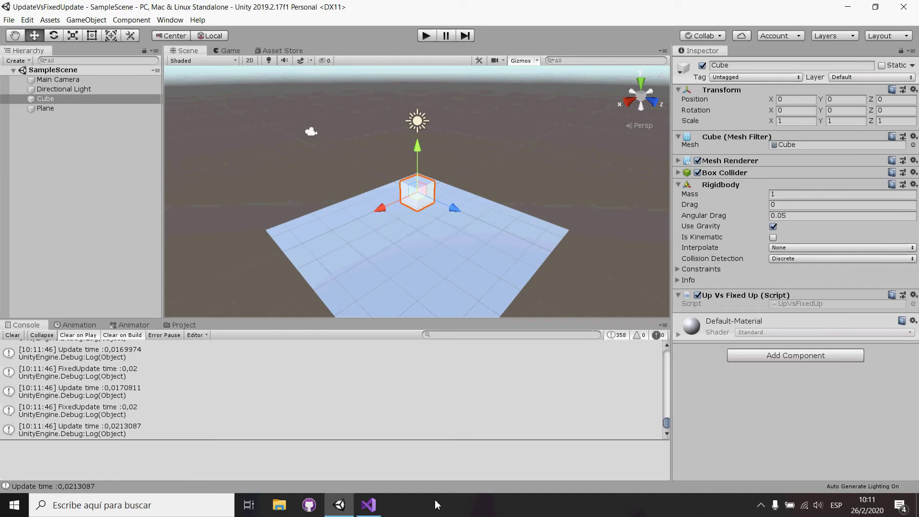
pyautogui.moveTo(375, 509)
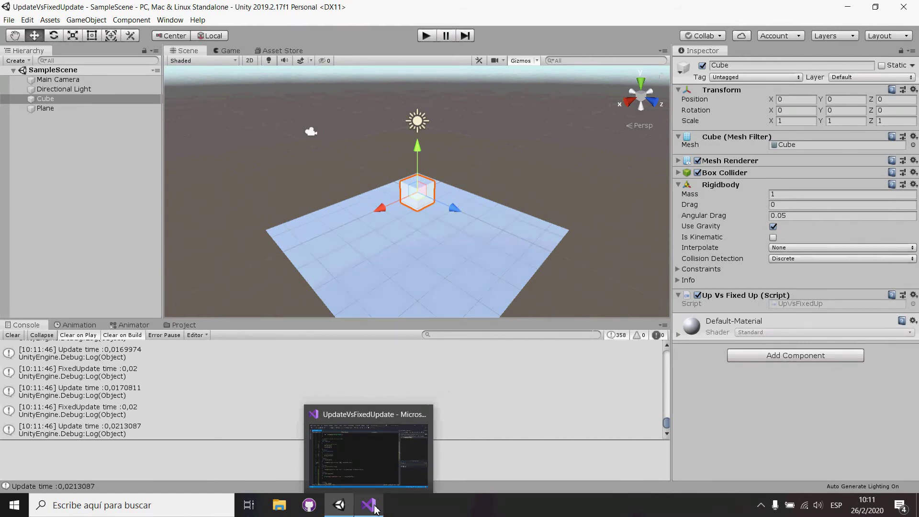
# Uncomment volarCube() in FixedUpdate and add // before the volarCube() call in Update
pyautogui.click(375, 508)
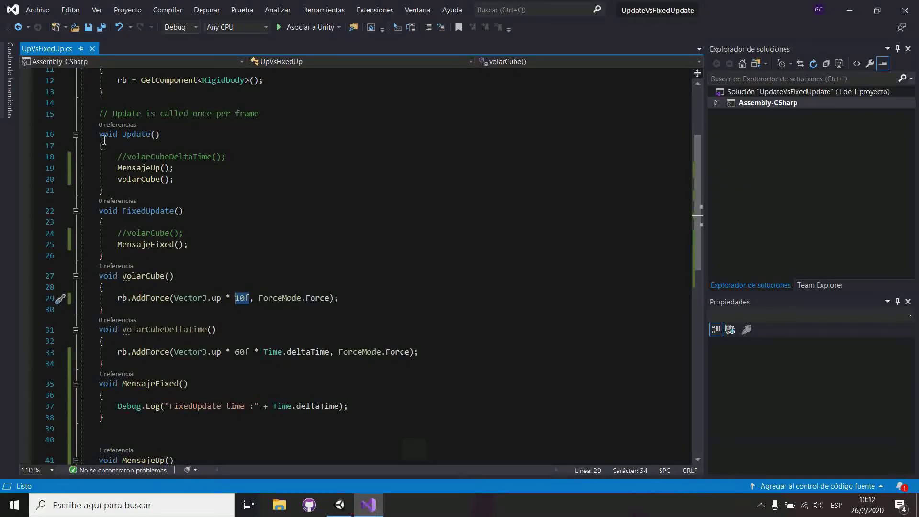
pyautogui.moveTo(99, 135); pyautogui.dragTo(189, 200)
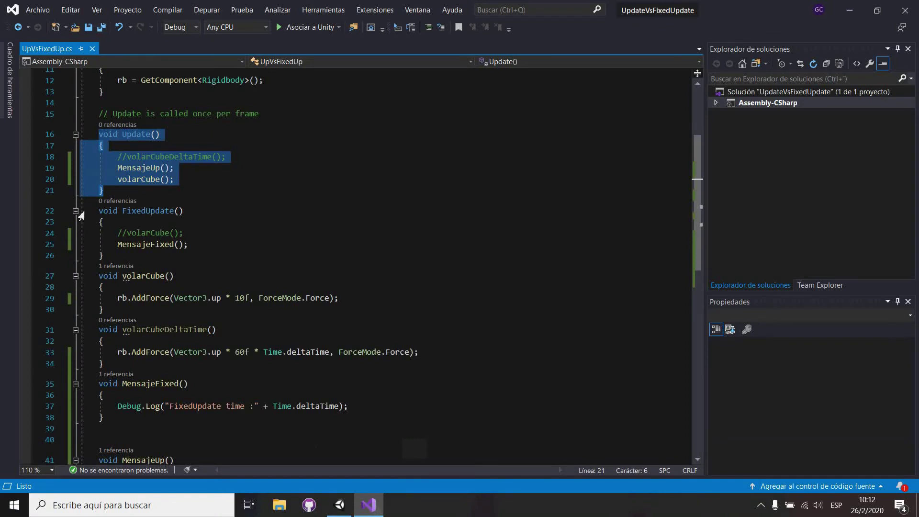
pyautogui.moveTo(99, 211); pyautogui.dragTo(128, 262)
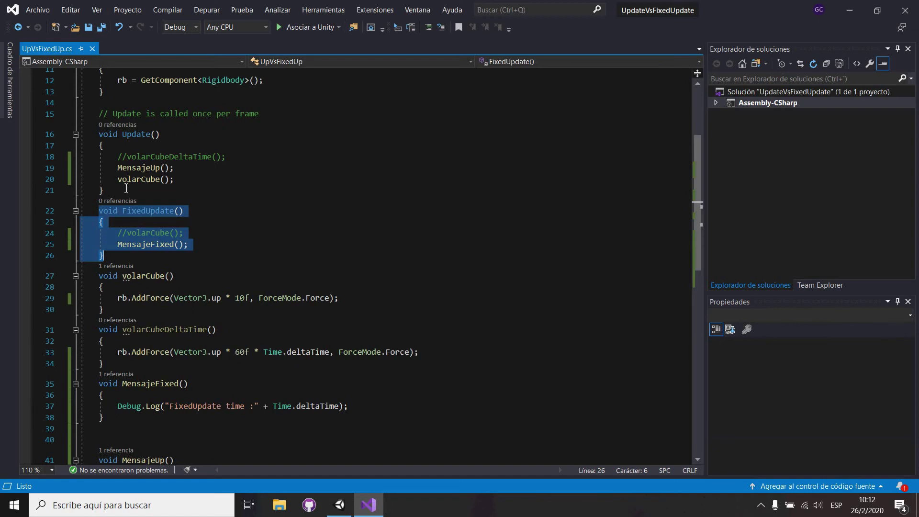
pyautogui.click(124, 236)
pyautogui.press('BackSpace')
pyautogui.press('BackSpace')
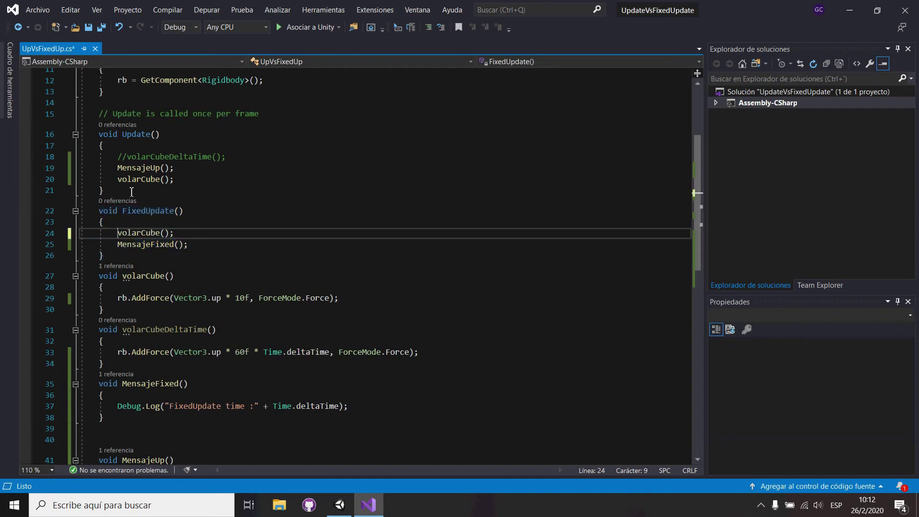
pyautogui.click(119, 180)
pyautogui.write('//')
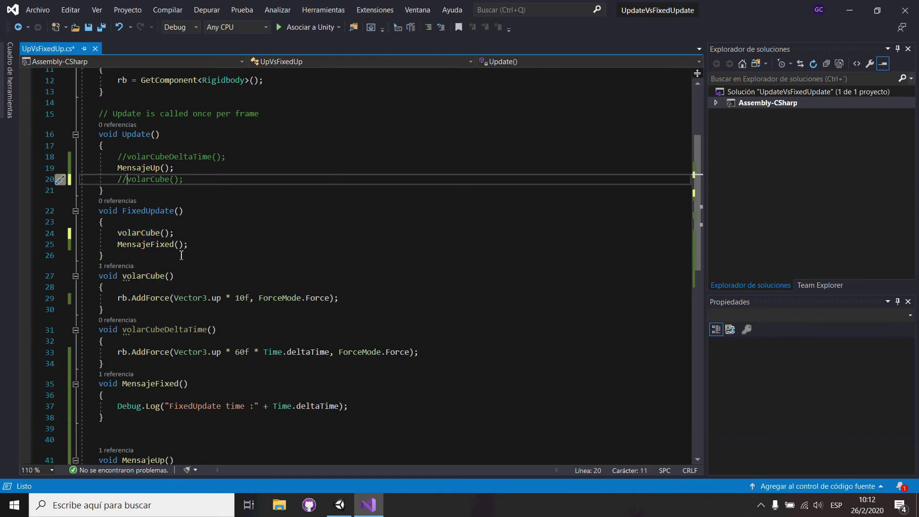
pyautogui.press('Up')
pyautogui.press('Home')
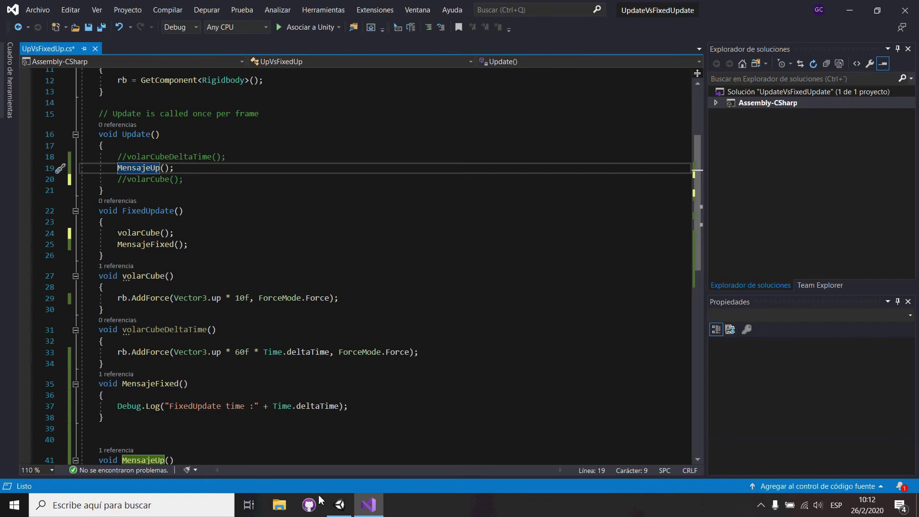
pyautogui.click(339, 506)
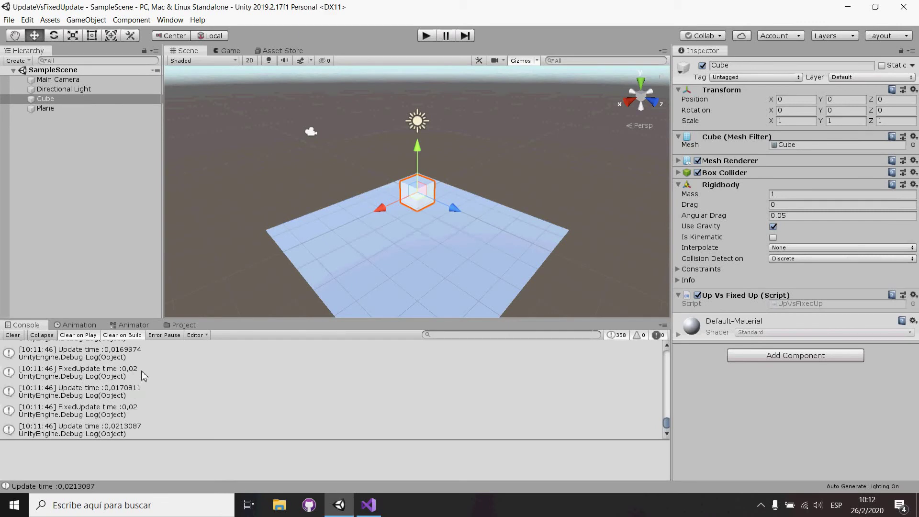
# Read the stack traces of several FixedUpdate and Update timing messages, then clear the Console
pyautogui.click(83, 373)
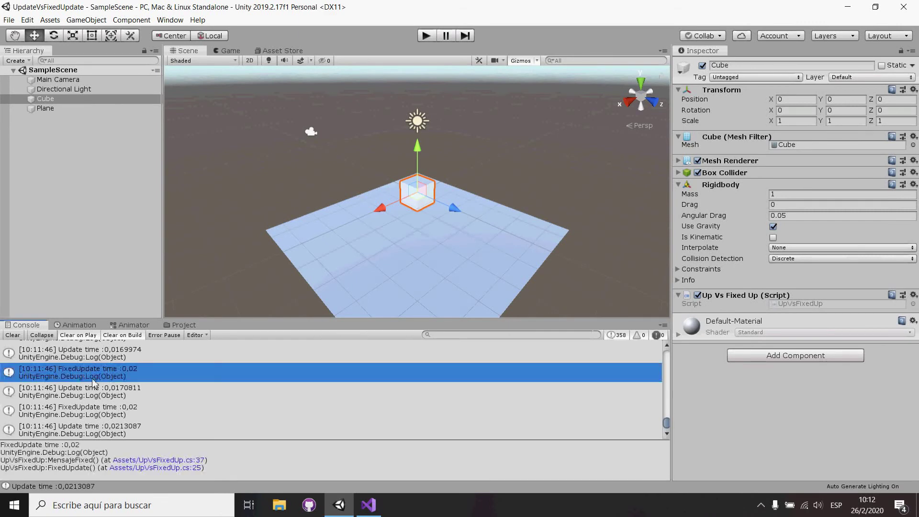
pyautogui.click(143, 412)
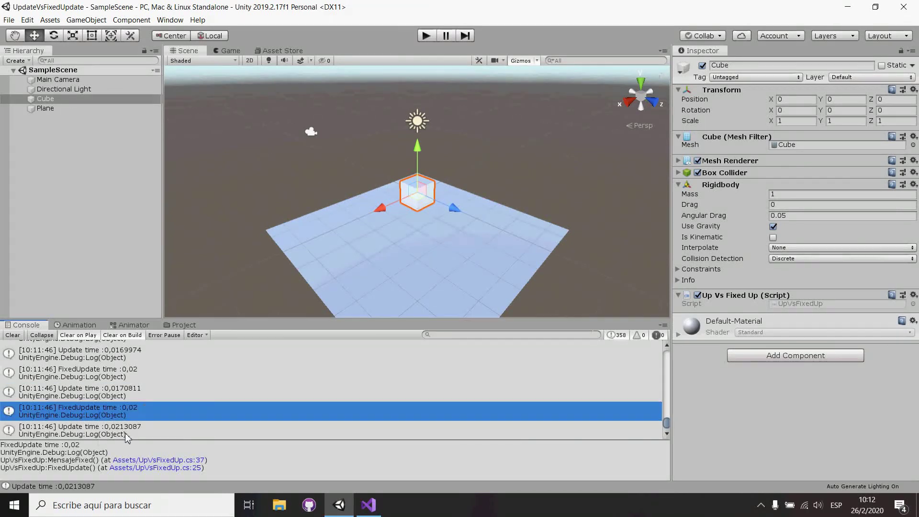
pyautogui.click(146, 433)
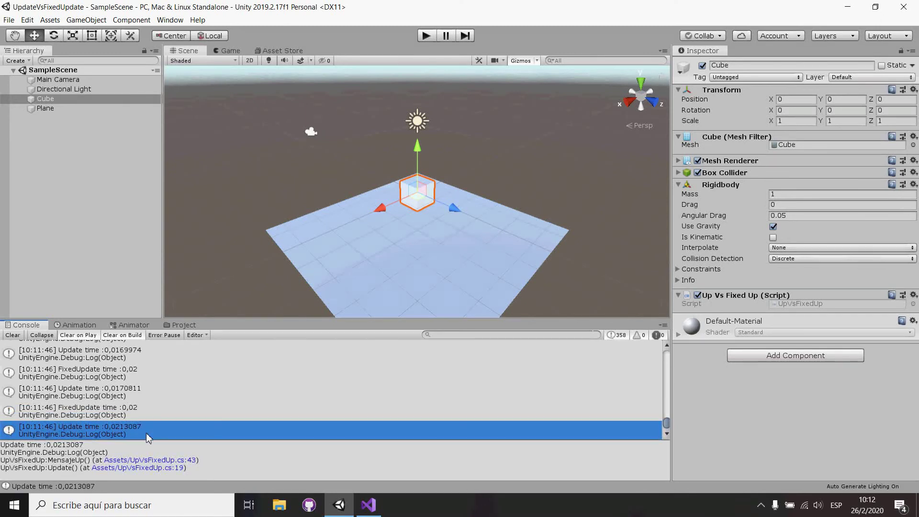
pyautogui.click(140, 389)
pyautogui.click(142, 430)
pyautogui.moveTo(374, 512)
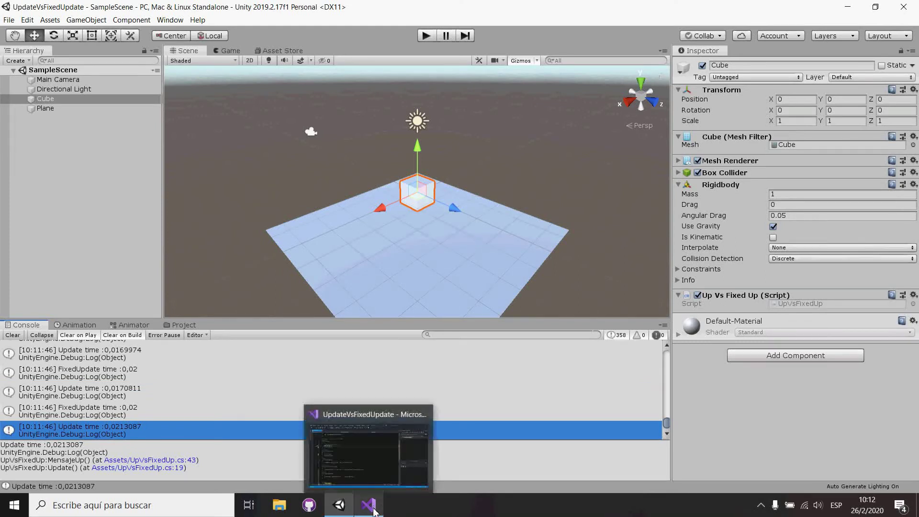
pyautogui.click(13, 335)
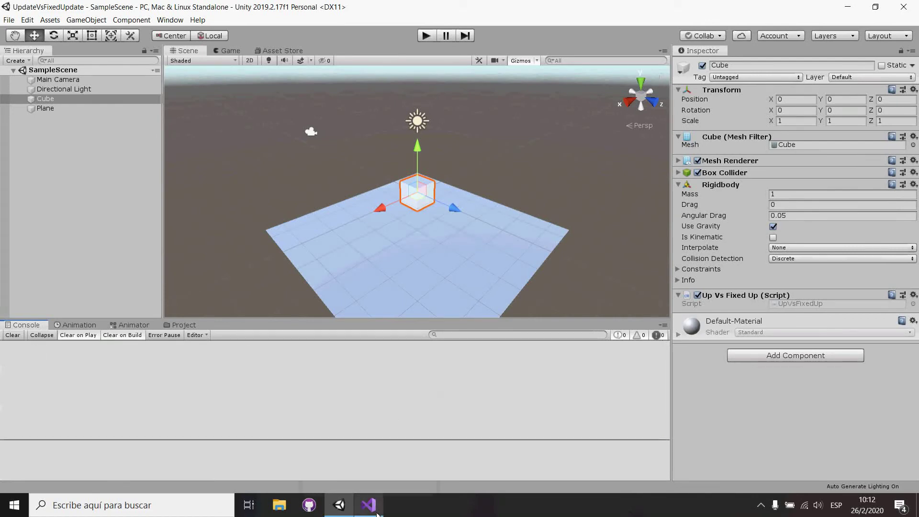
pyautogui.click(377, 514)
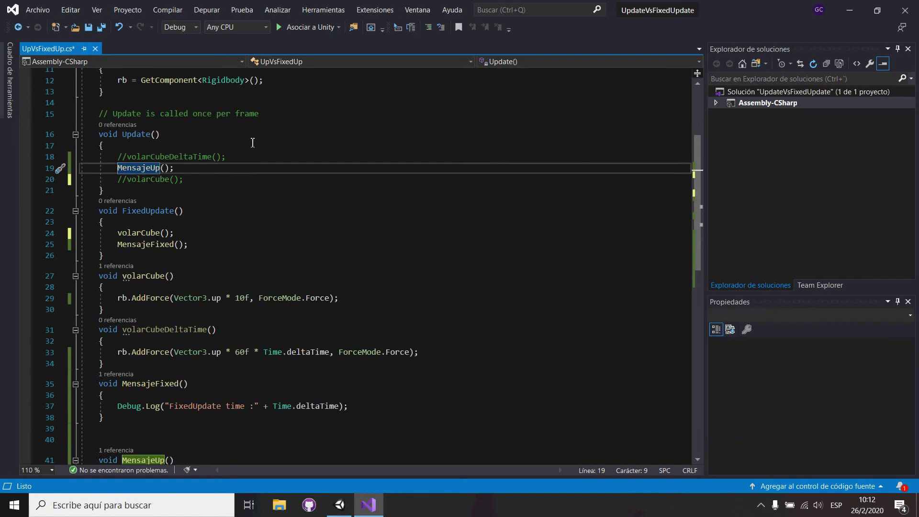
# Comment out the MensajeUp and MensajeFixed calls, save the script, and play the scene in Unity
pyautogui.write('//')
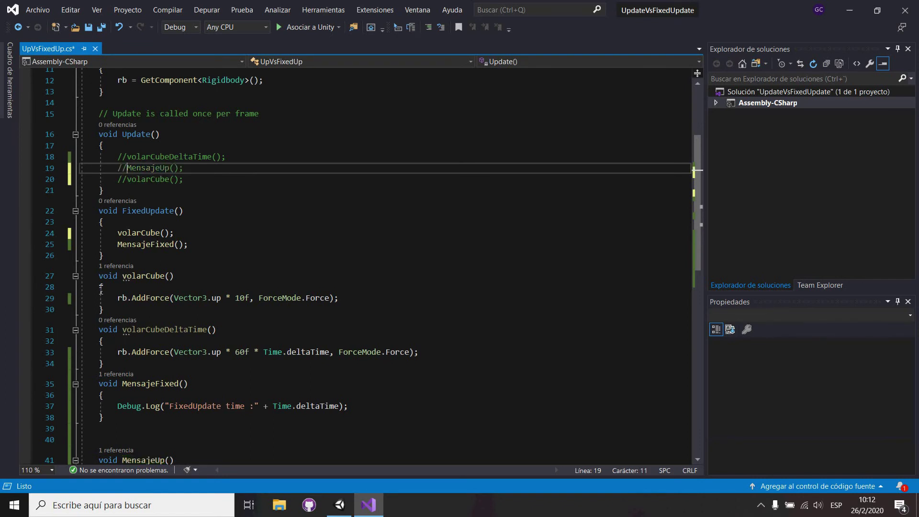
pyautogui.click(117, 245)
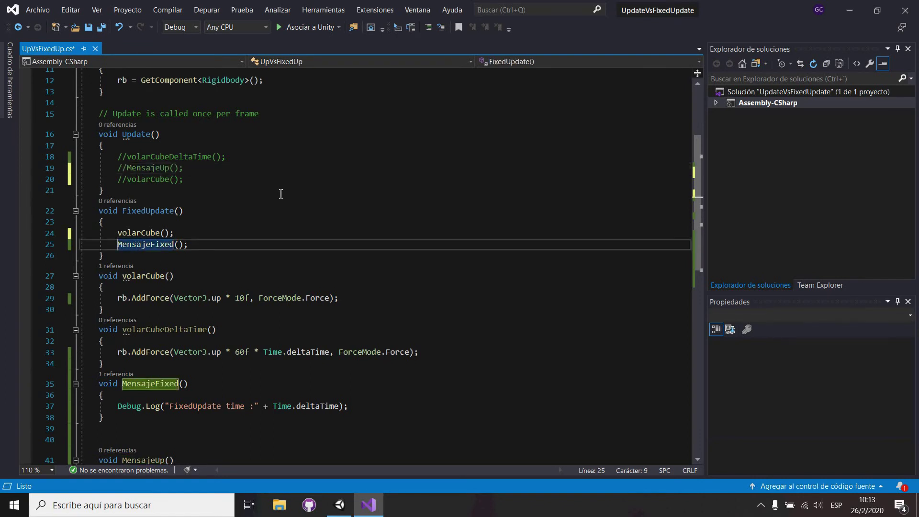
pyautogui.write('//')
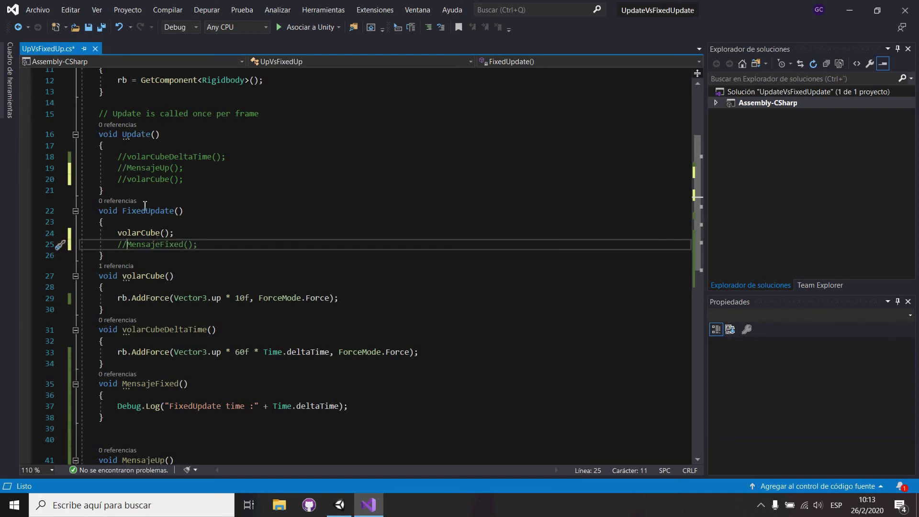
pyautogui.click(89, 27)
pyautogui.click(339, 505)
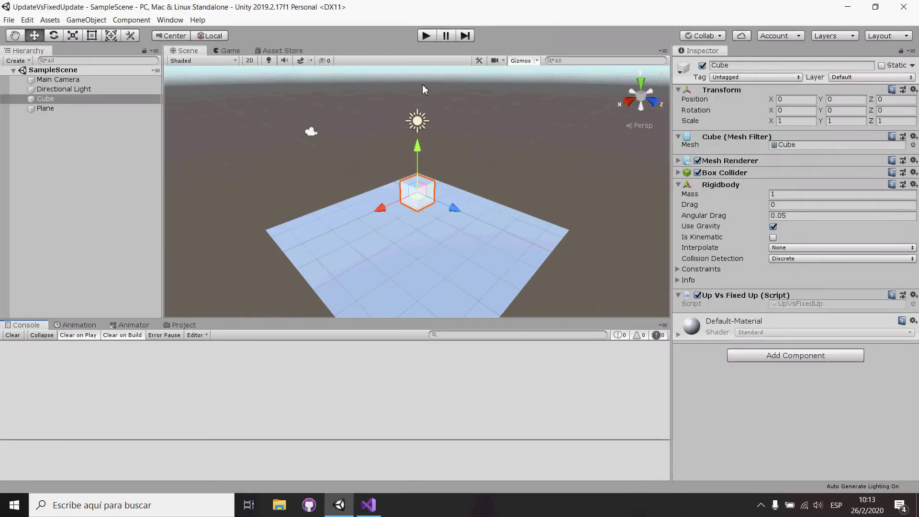
pyautogui.click(427, 35)
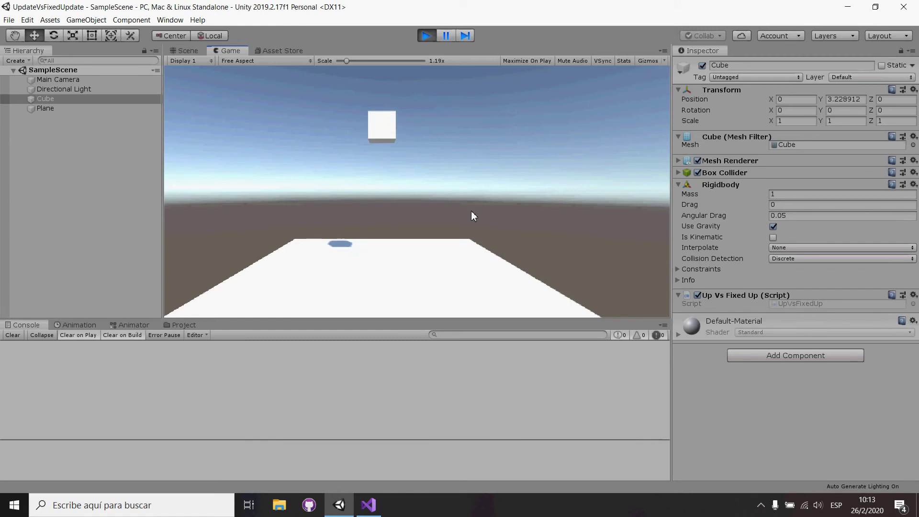
# Stop the scene playback and return to UpVsFixedUp.cs in Visual Studio
pyautogui.click(427, 38)
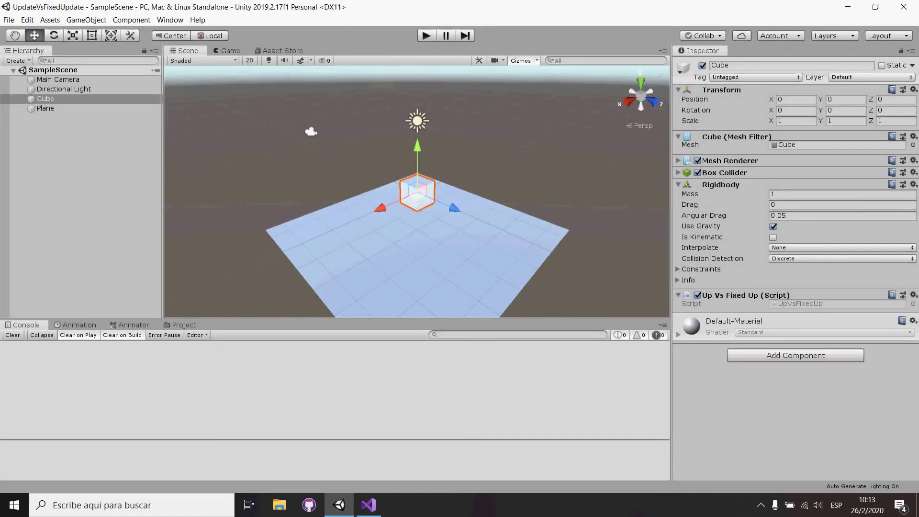
pyautogui.click(369, 510)
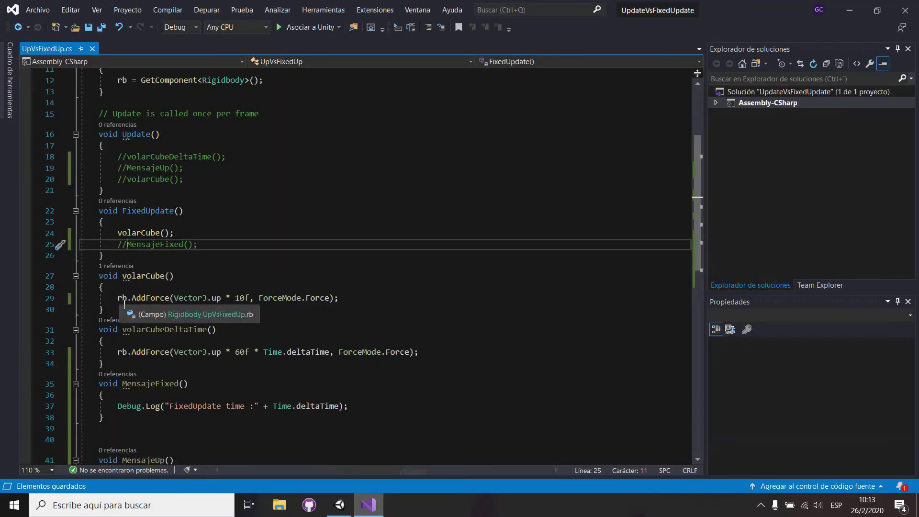
# Change the AddForce multiplier in volarCube from 60f to 10f
pyautogui.moveTo(118, 299); pyautogui.dragTo(367, 306)
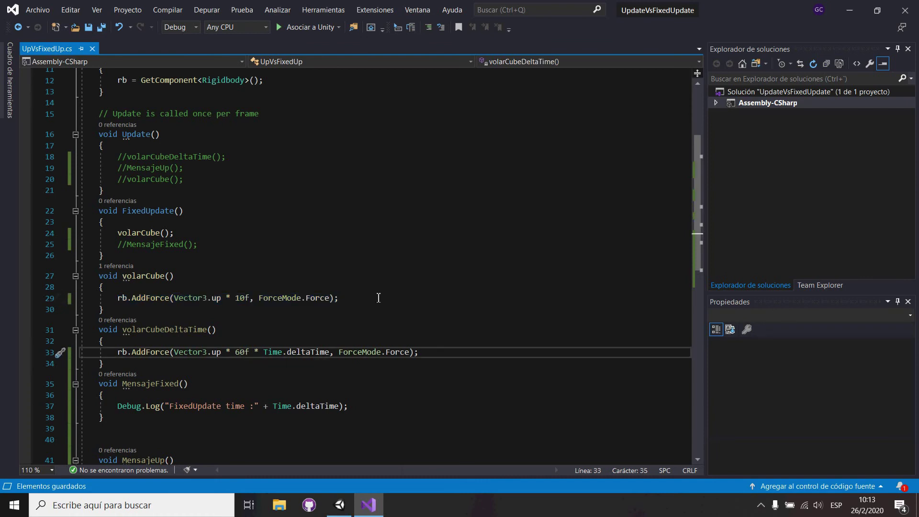
pyautogui.press('BackSpace')
pyautogui.write('1')
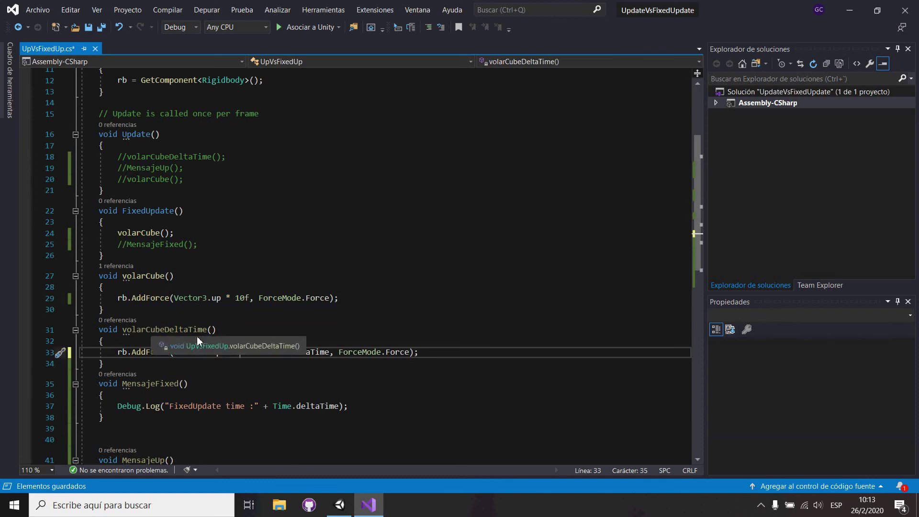
pyautogui.click(303, 383)
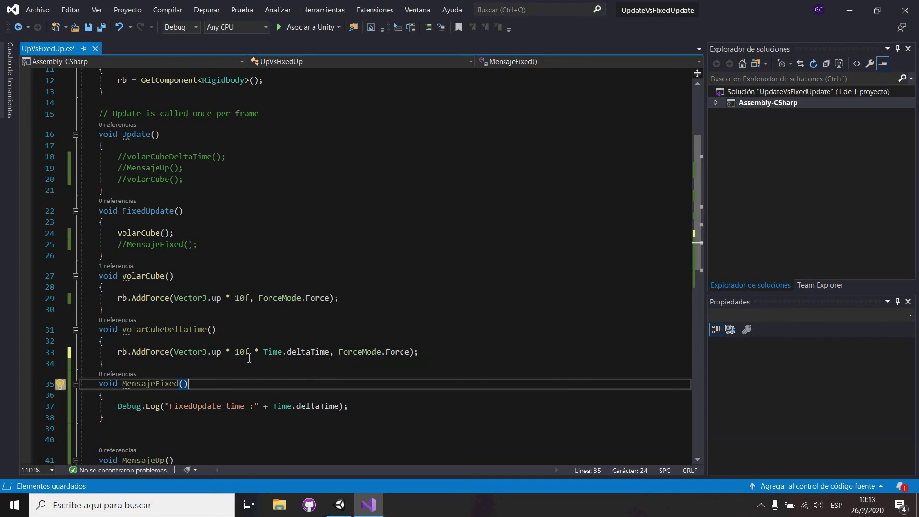
# Comment out volarCube() in FixedUpdate, uncomment volarCubeDeltaTime() in Update, and save the script
pyautogui.click(118, 234)
pyautogui.write('//')
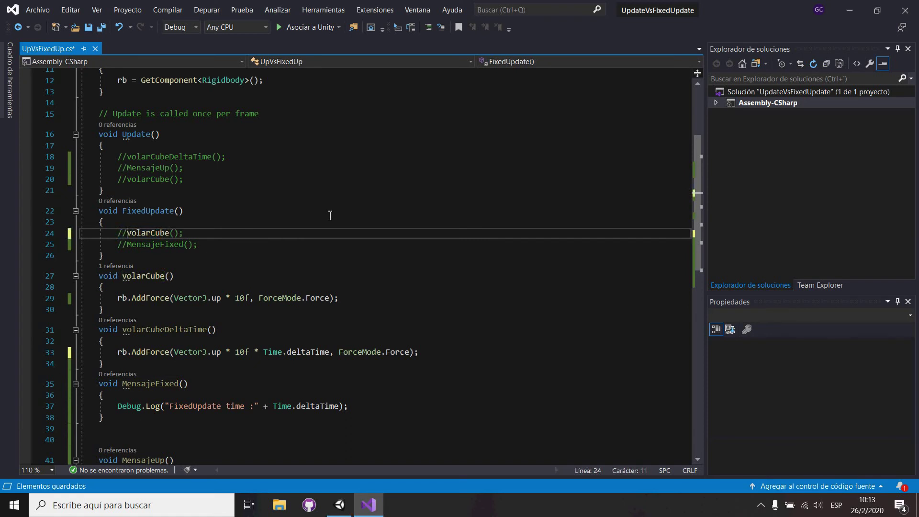
pyautogui.click(127, 157)
pyautogui.press('BackSpace')
pyautogui.press('BackSpace')
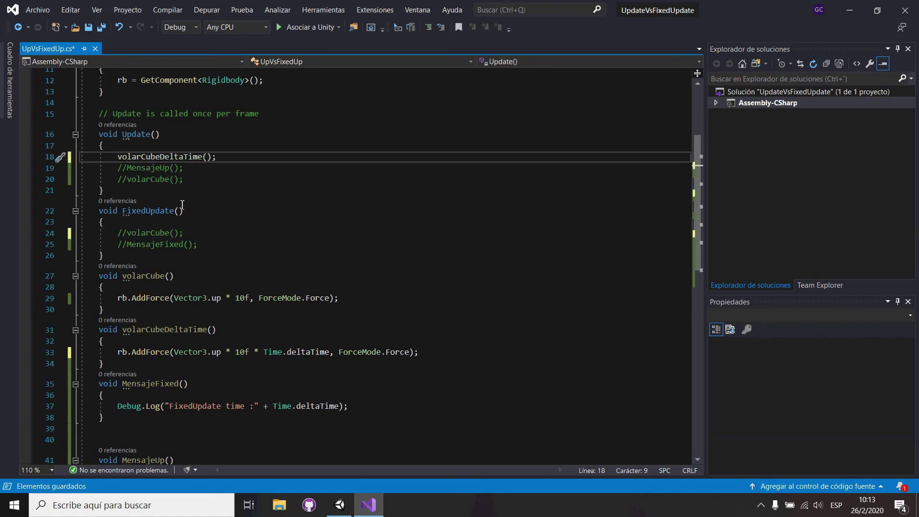
pyautogui.click(88, 27)
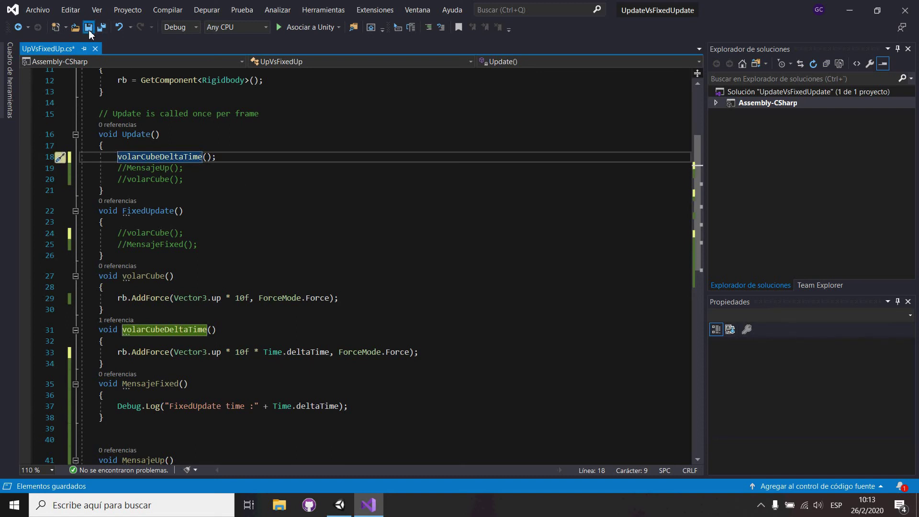
pyautogui.click(342, 511)
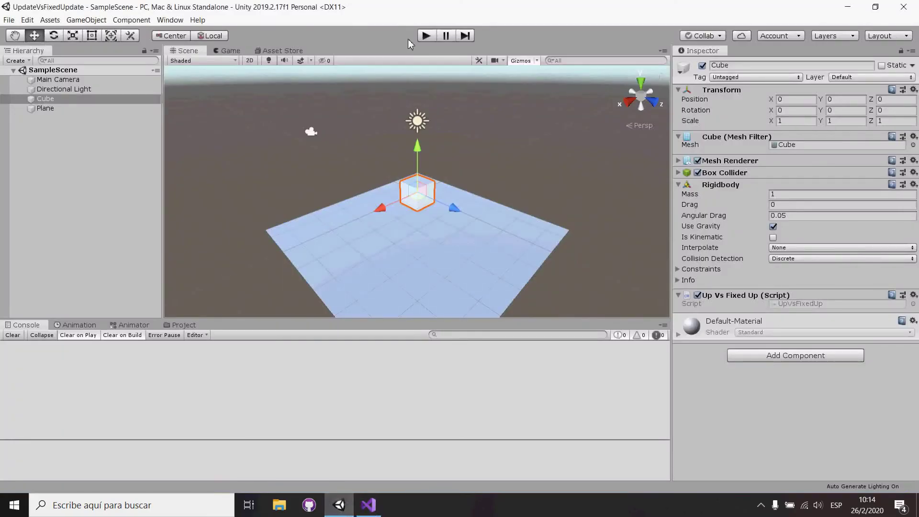
# Play the scene to test the 10f deltaTime-scaled force, then return to Visual Studio
pyautogui.click(427, 36)
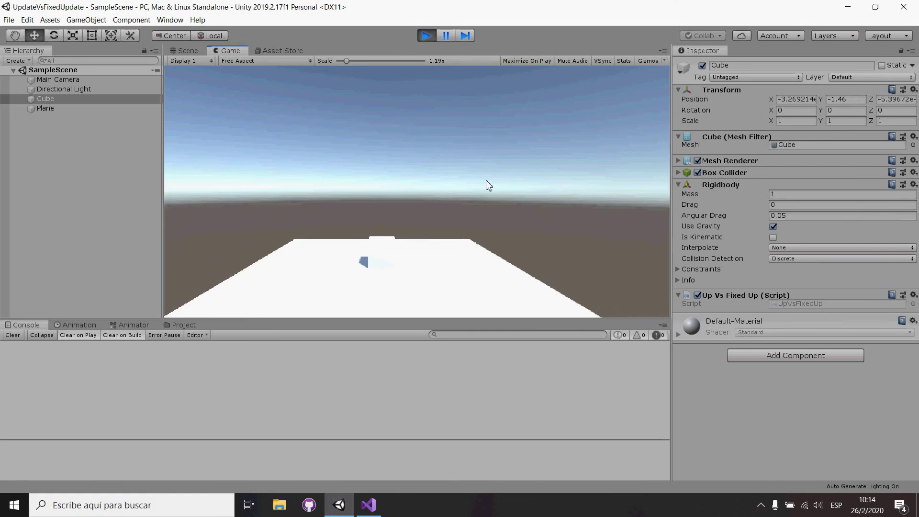
pyautogui.hotkey('alt', 'Tab')
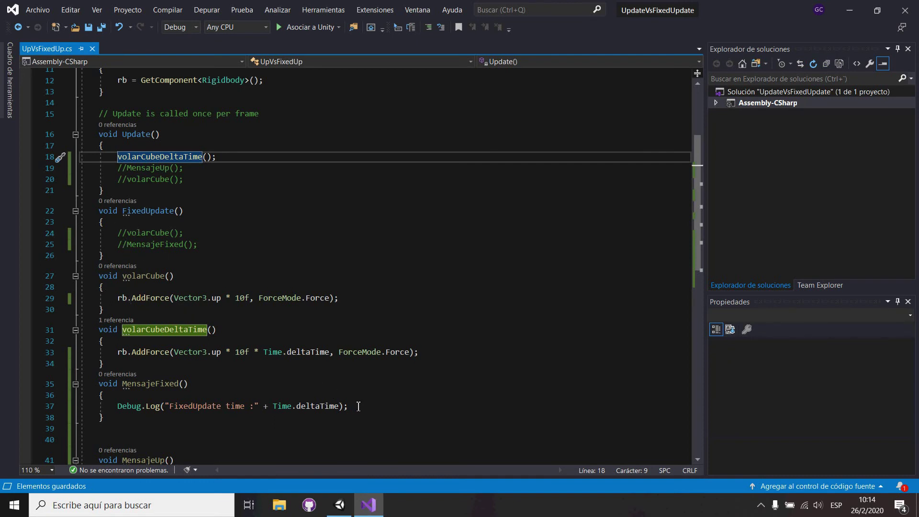
pyautogui.scroll(-2, 359, 407)
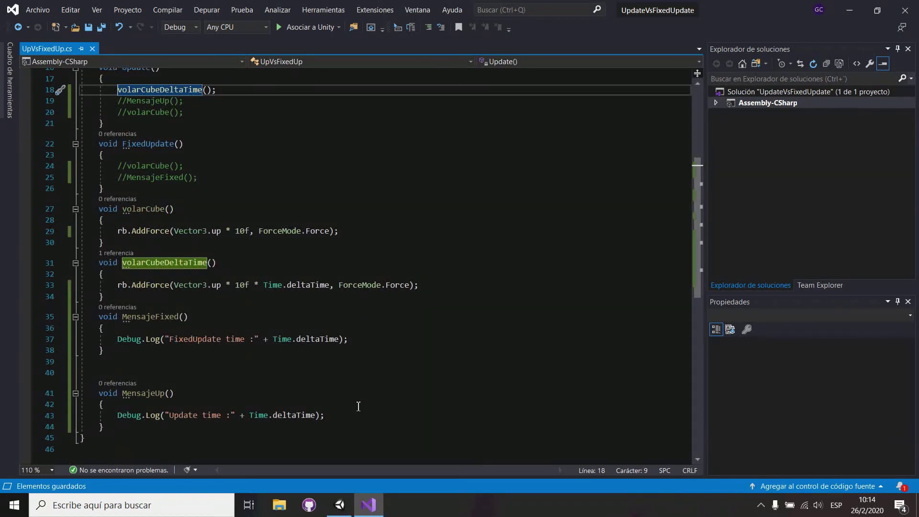
pyautogui.scroll(1, 358, 407)
pyautogui.scroll(3, 359, 406)
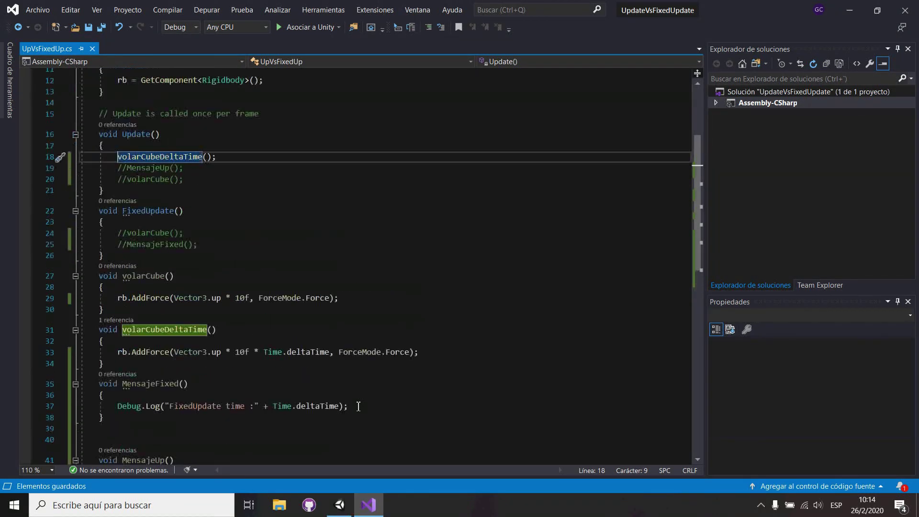
pyautogui.scroll(-1, 358, 407)
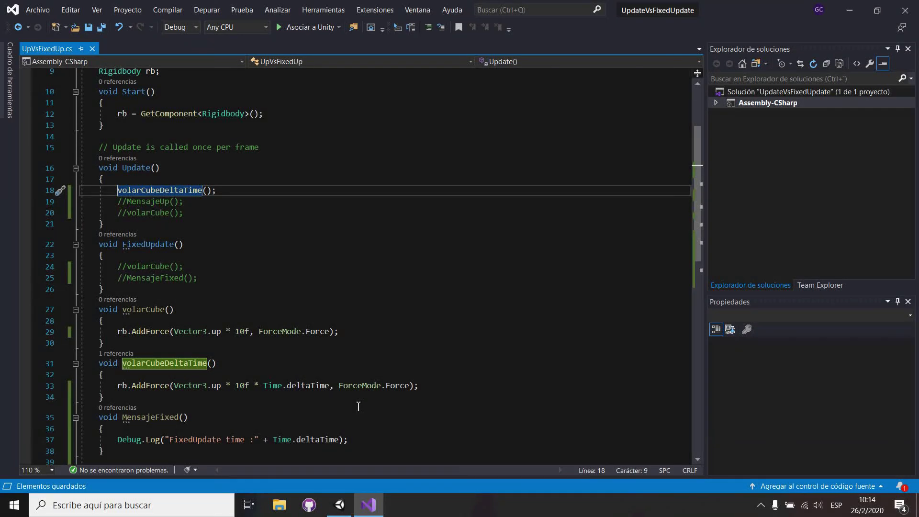
pyautogui.click(340, 505)
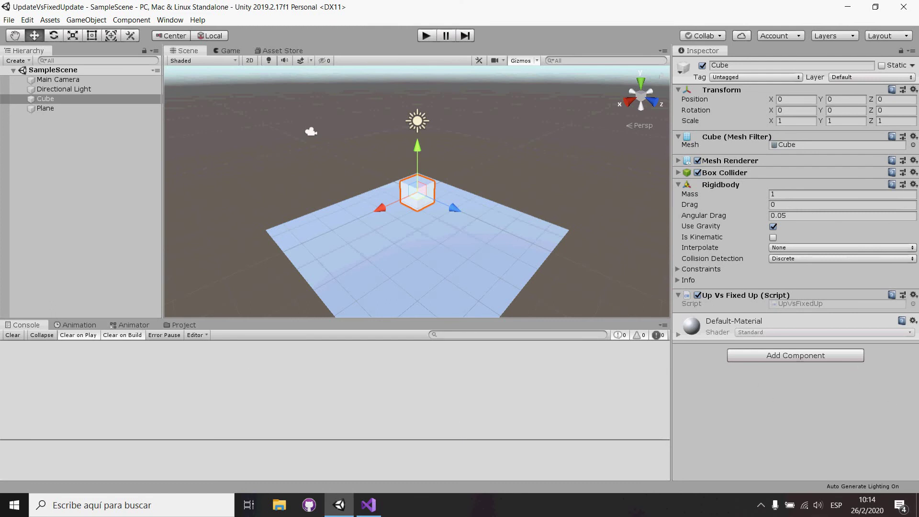
pyautogui.click(369, 505)
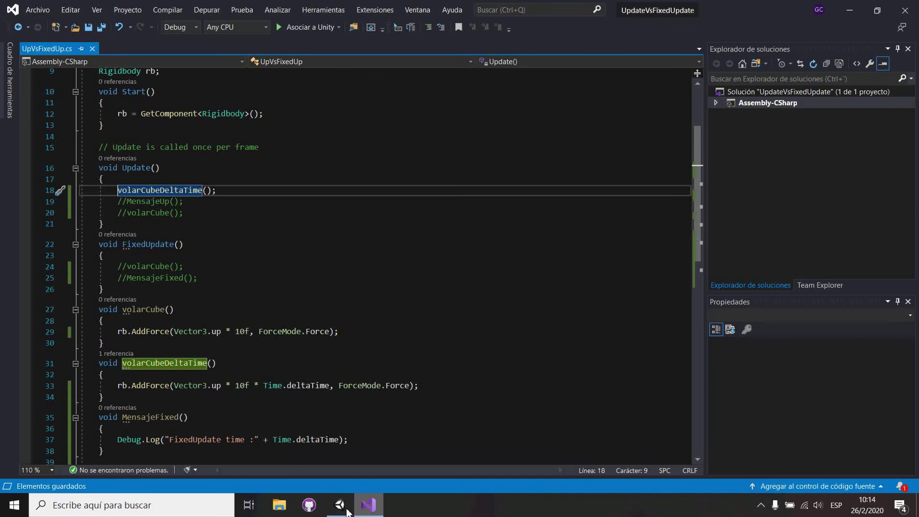
# Uncomment volarCube() in FixedUpdate, change its force from 10f to 9.81f, and save
pyautogui.click(128, 267)
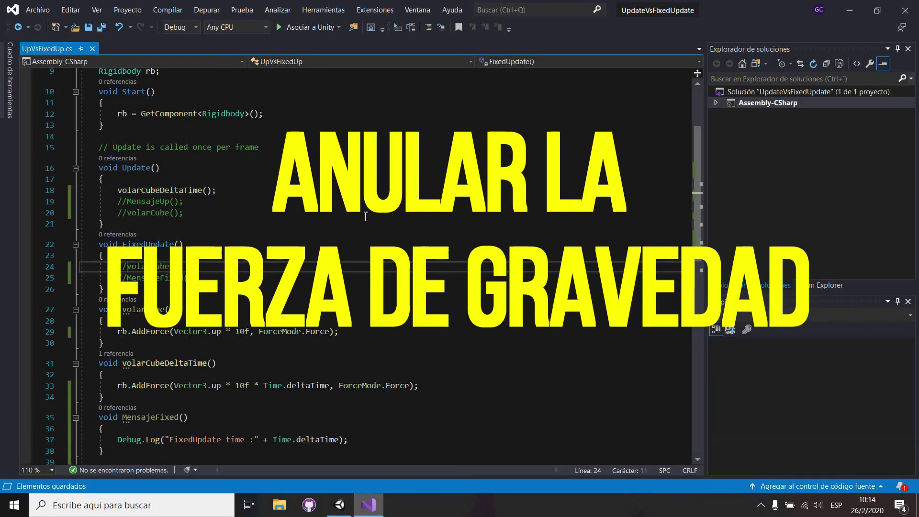
pyautogui.press('BackSpace')
pyautogui.press('BackSpace')
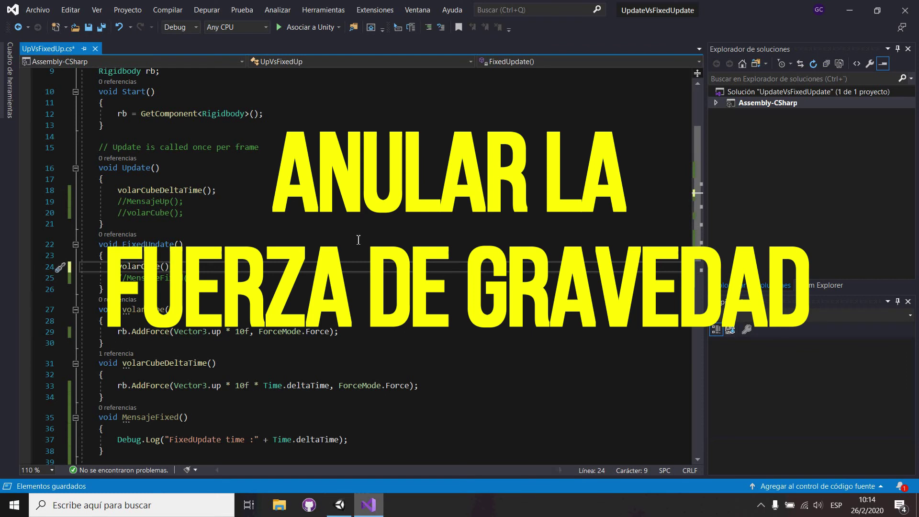
pyautogui.click(247, 331)
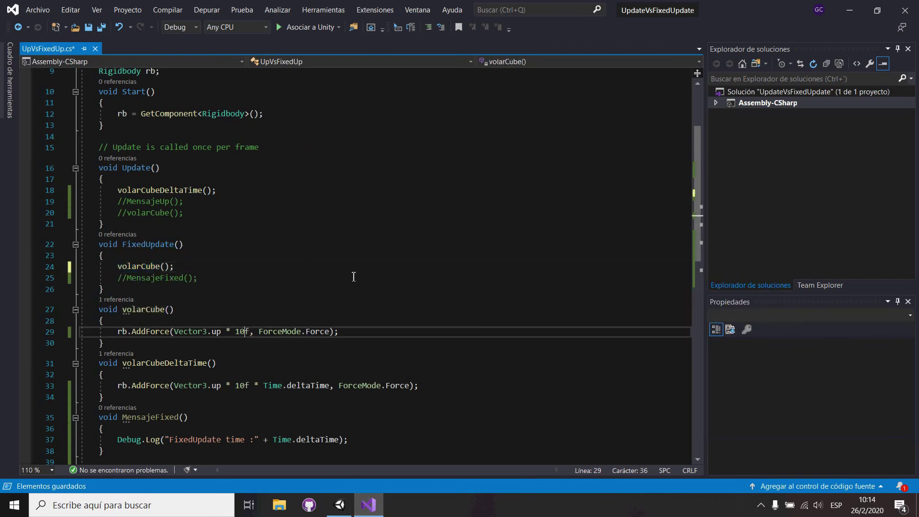
pyautogui.press('BackSpace')
pyautogui.press('BackSpace')
pyautogui.write('9.81')
pyautogui.click(100, 27)
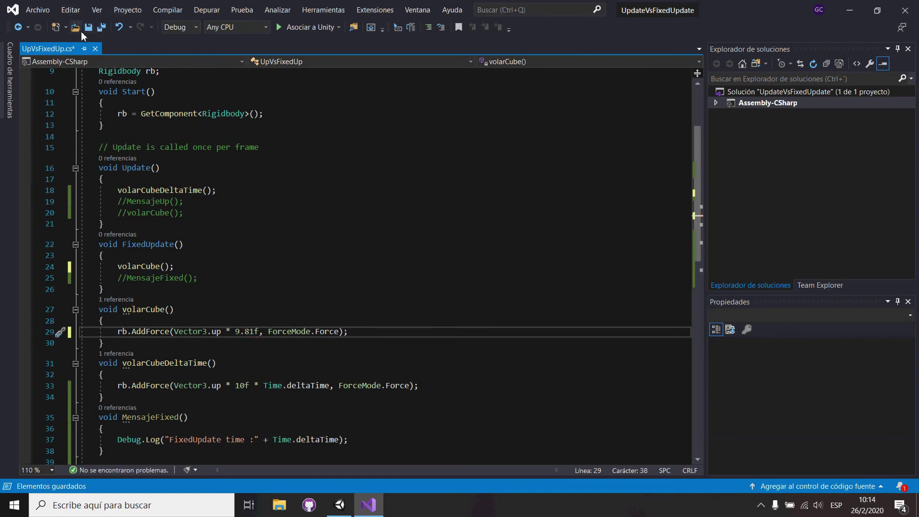
pyautogui.click(339, 507)
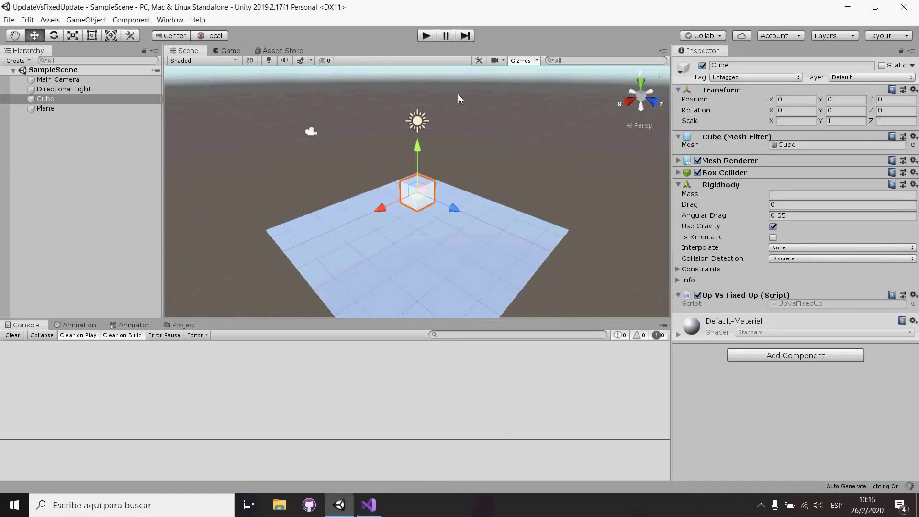
pyautogui.click(376, 506)
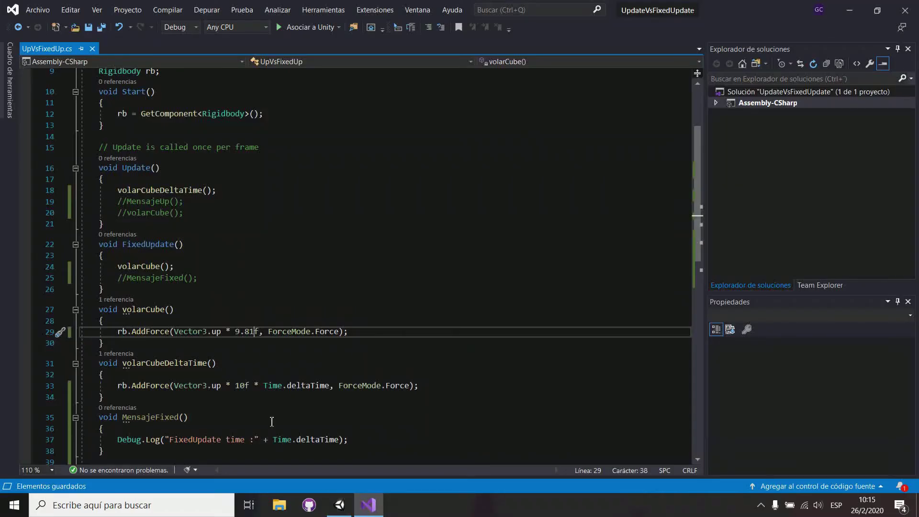
# Comment out the volarCubeDeltaTime() call in Update and save the script again
pyautogui.click(118, 190)
pyautogui.write('//')
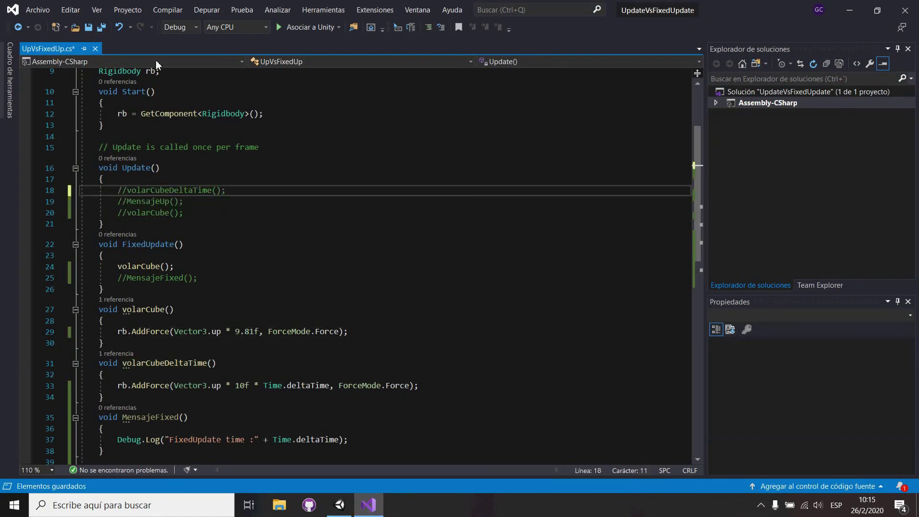
pyautogui.click(88, 27)
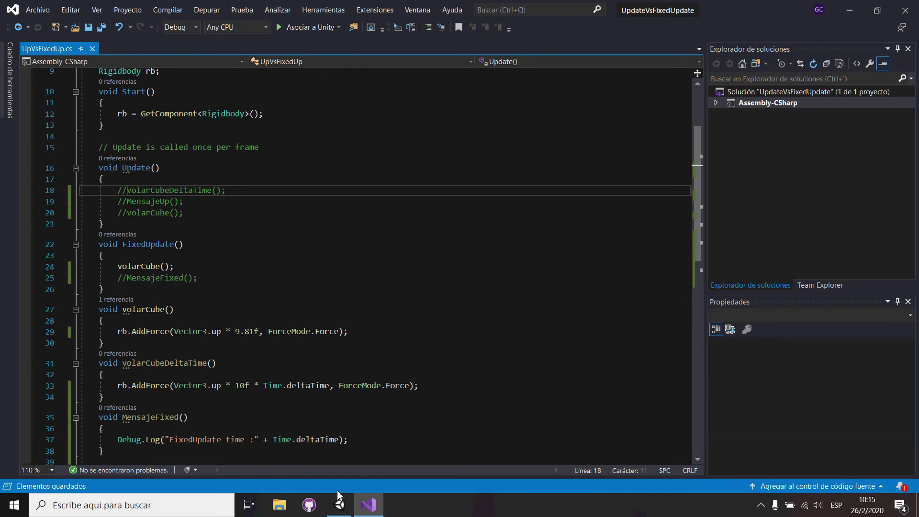
pyautogui.click(340, 506)
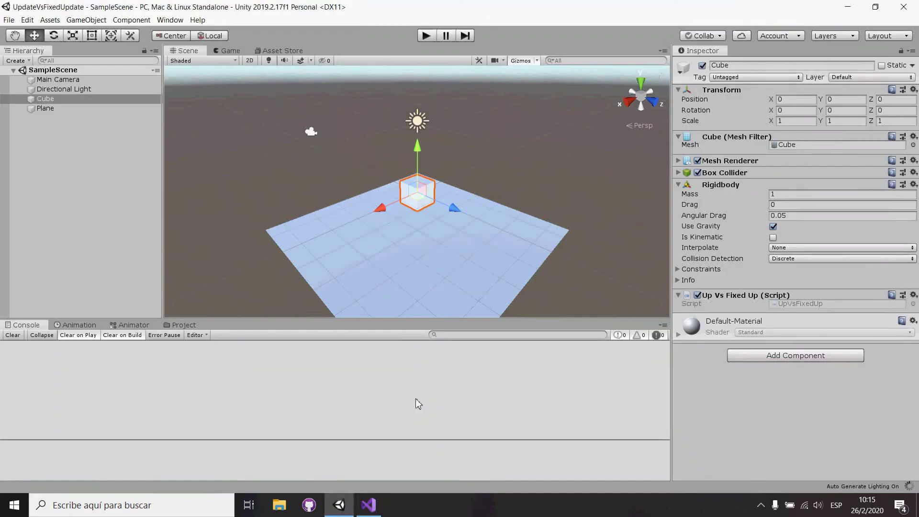
# Play the scene to see the cube hover motionless above the plane
pyautogui.click(425, 35)
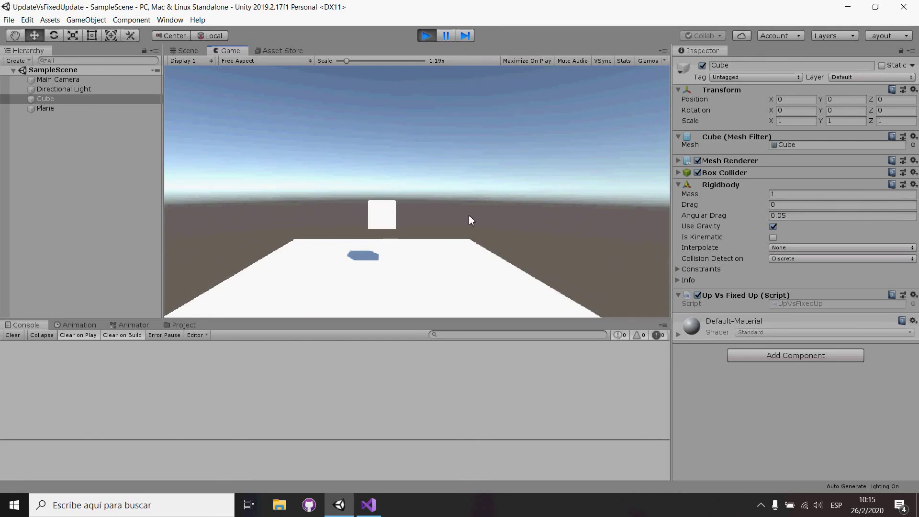
# Highlight the 9.81f force value on line 29, then return to the running Unity game
pyautogui.click(373, 515)
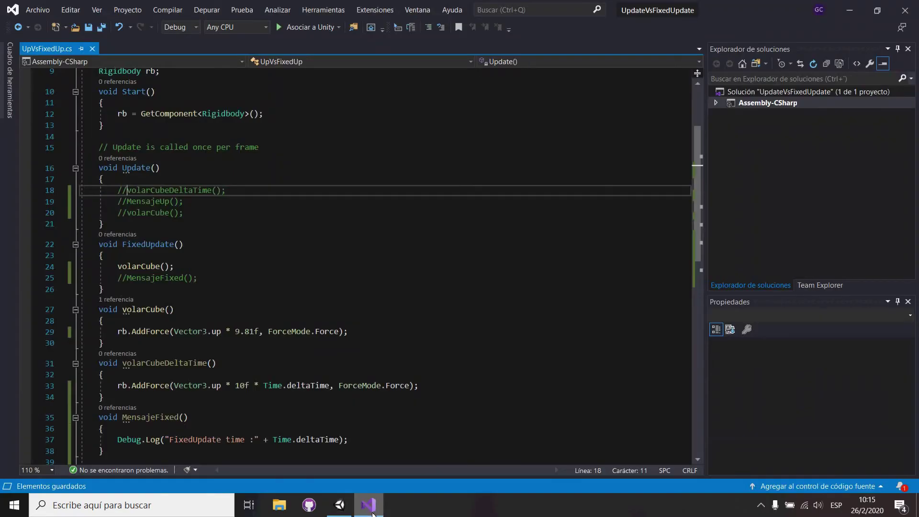
pyautogui.moveTo(235, 332); pyautogui.dragTo(260, 331)
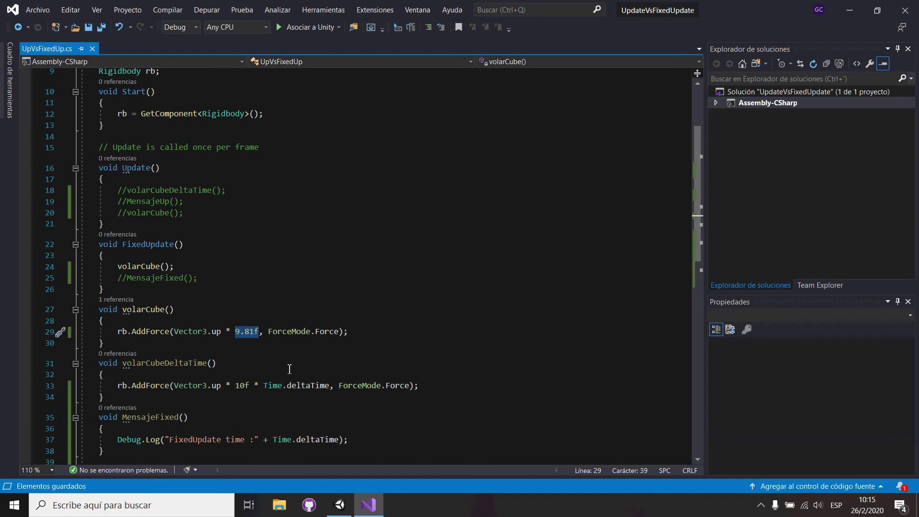
pyautogui.hotkey('alt', 'Tab')
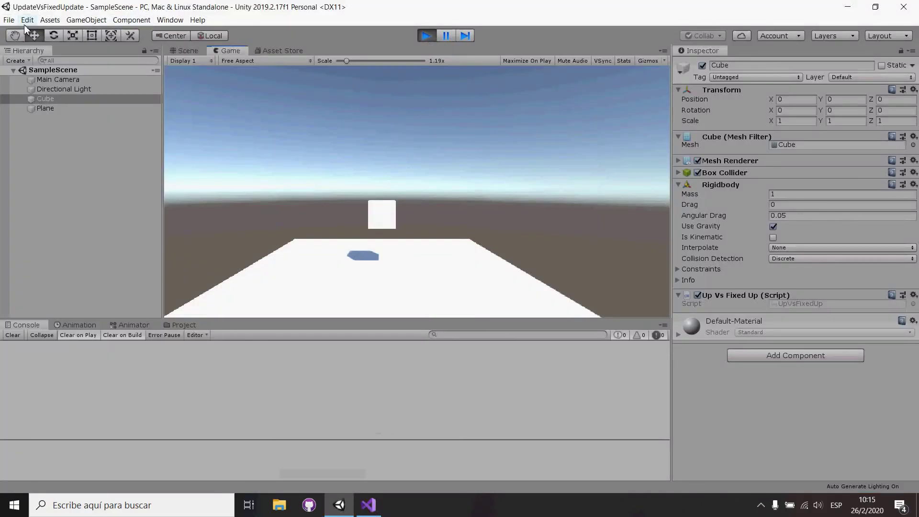
# Stop the game and view Project Settings > Physics, where Gravity Y is -9.81
pyautogui.click(426, 35)
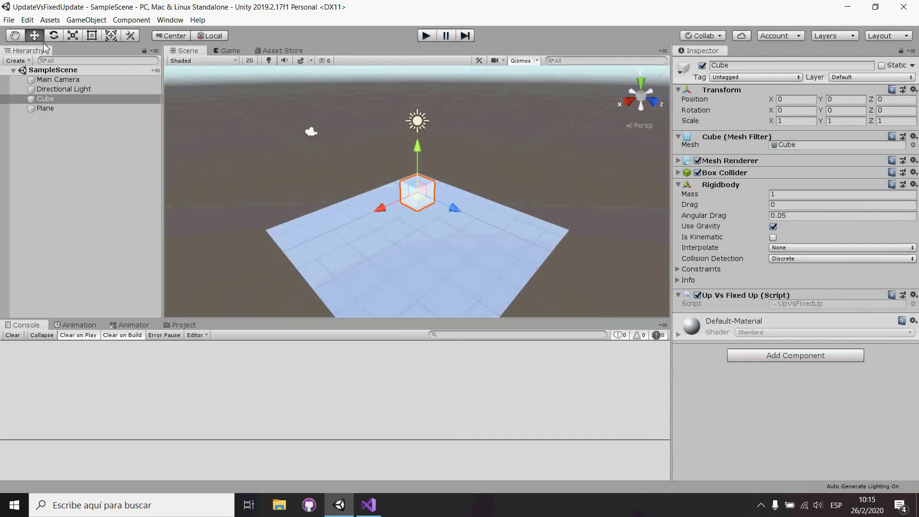
pyautogui.click(27, 19)
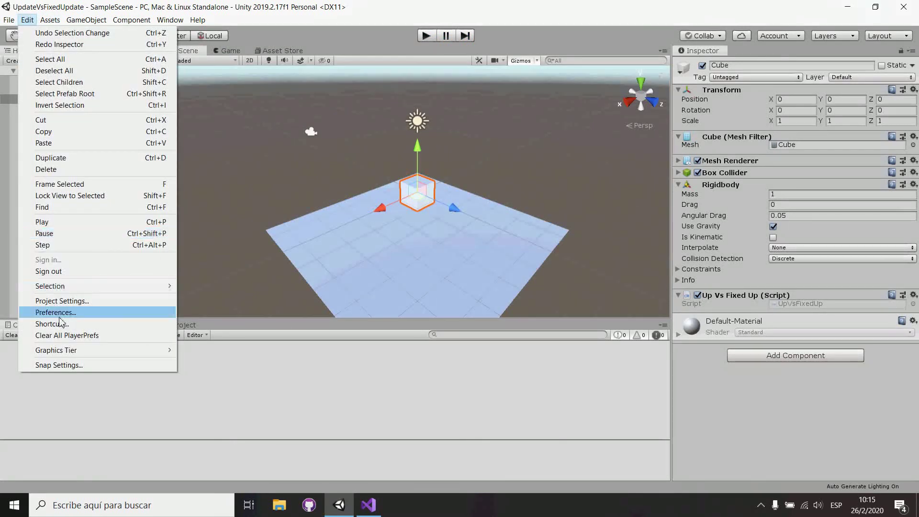
pyautogui.click(82, 302)
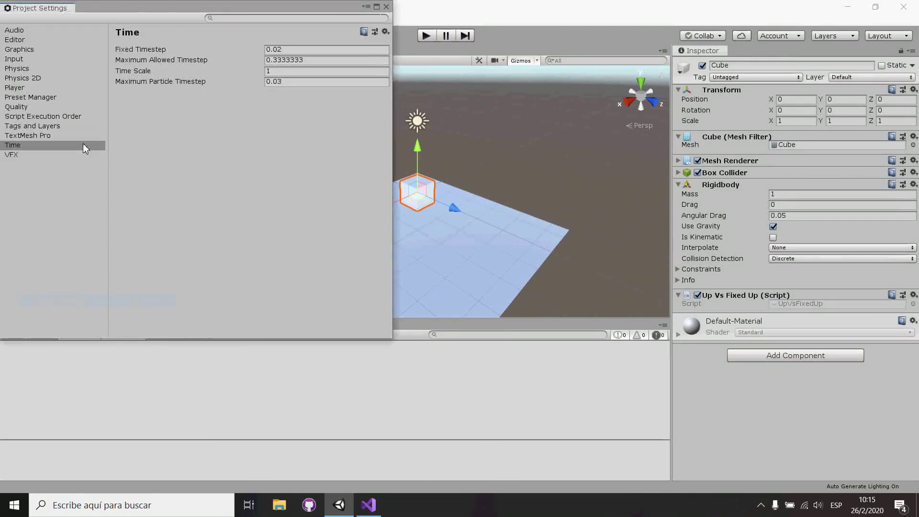
pyautogui.click(27, 70)
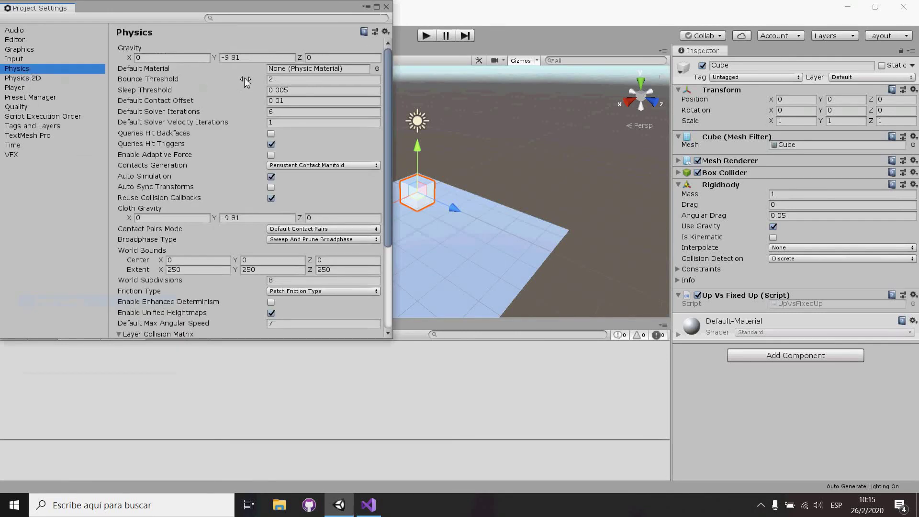